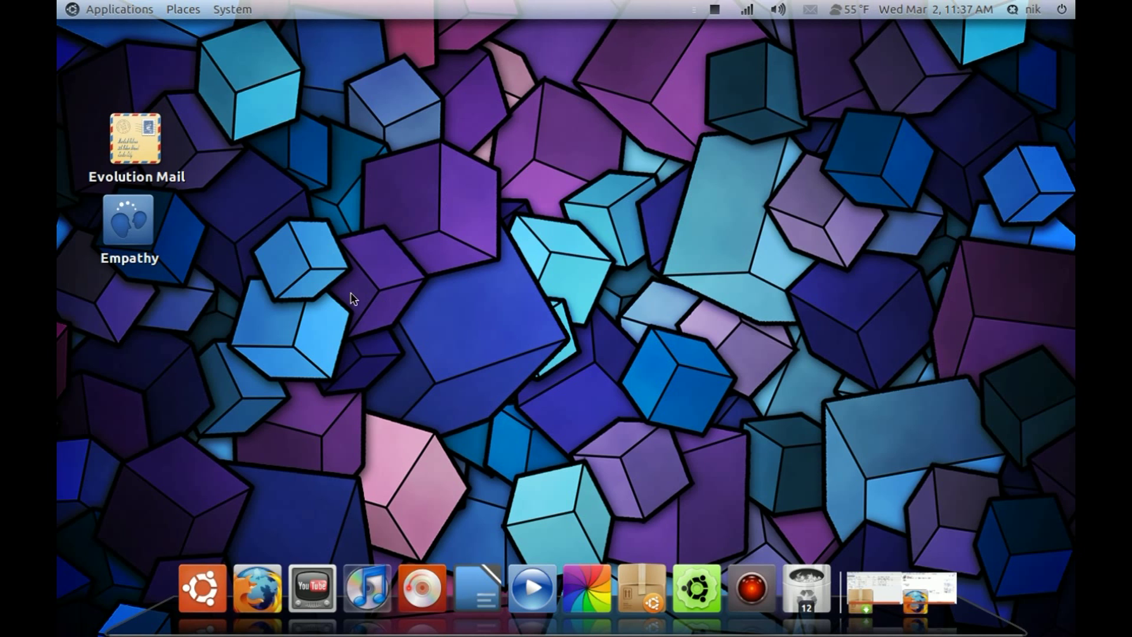
# Move the Evolution Mail and Empathy desktop icons up and right, stacked one above the other
pyautogui.moveTo(140, 137); pyautogui.dragTo(166, 73)
pyautogui.moveTo(137, 218); pyautogui.dragTo(170, 171)
pyautogui.click(291, 205)
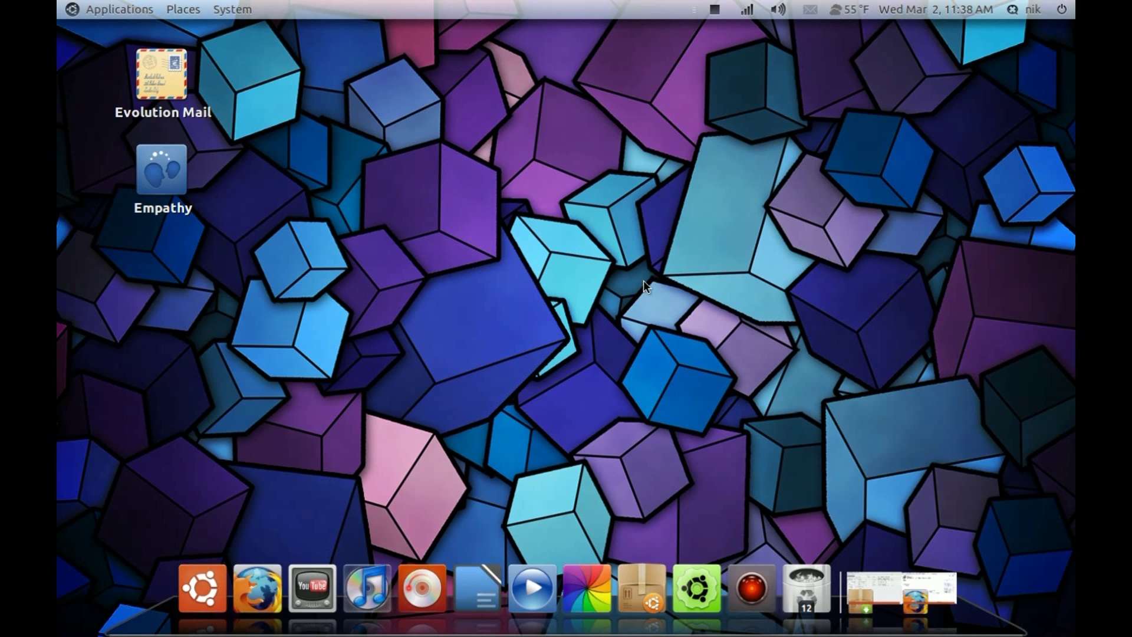
# Restore Synaptic and mark the evolution-indicator package for removal
pyautogui.click(875, 592)
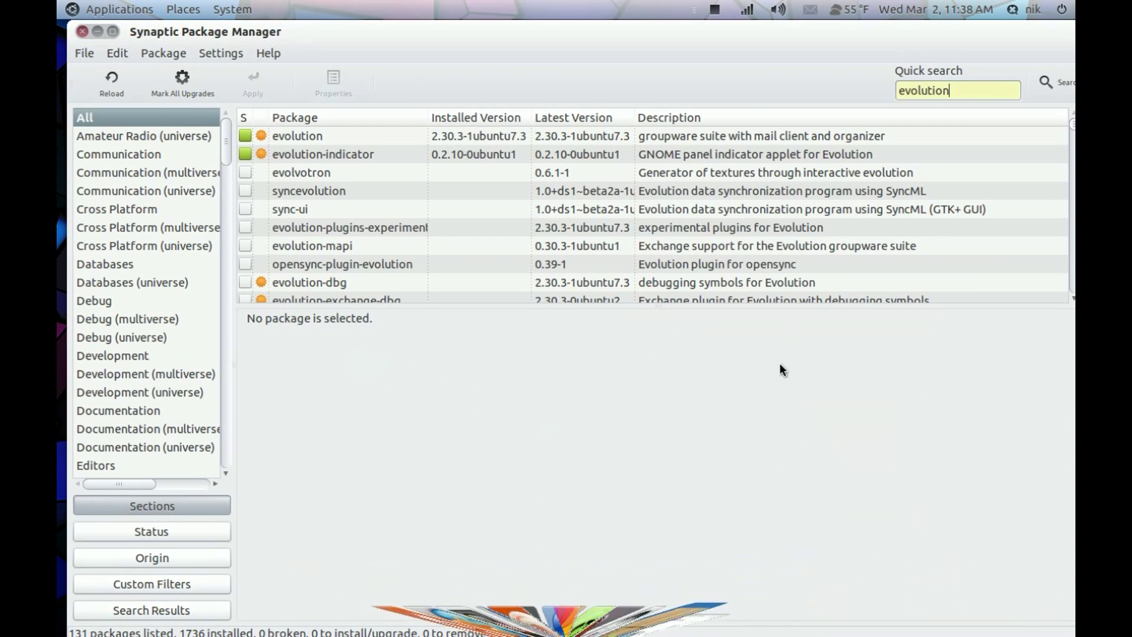
pyautogui.click(348, 157)
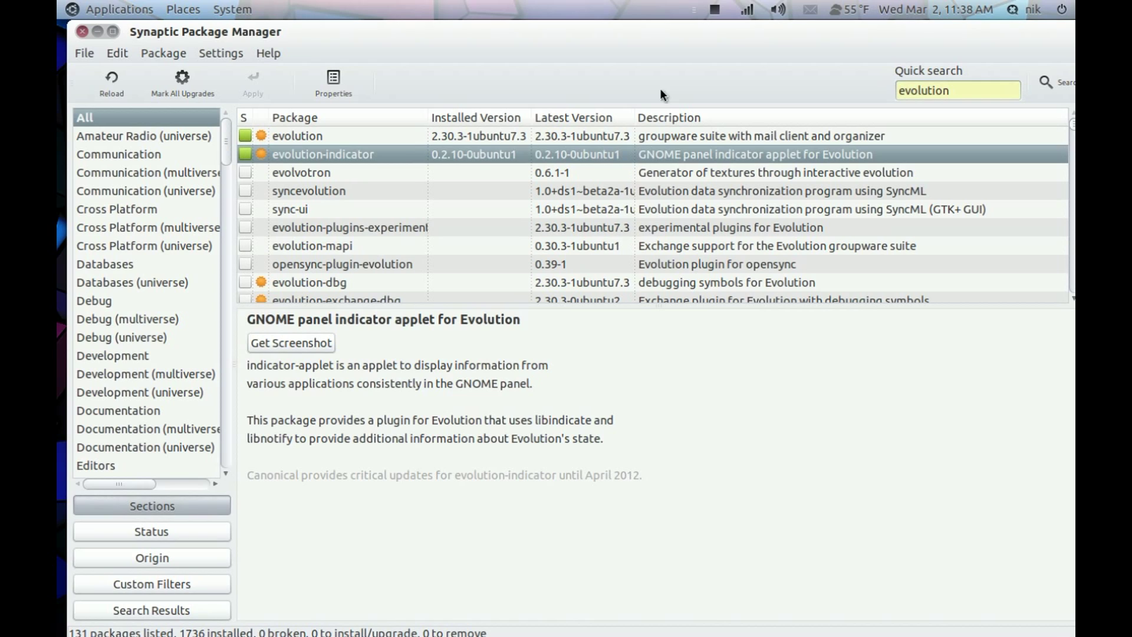
pyautogui.click(778, 9)
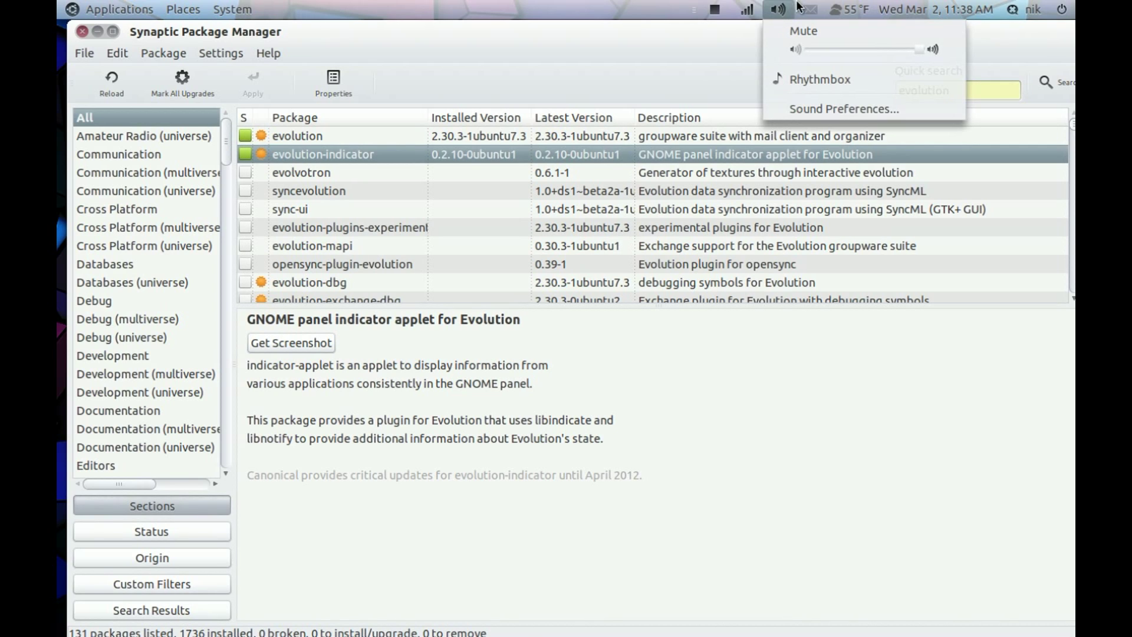
pyautogui.moveTo(810, 9)
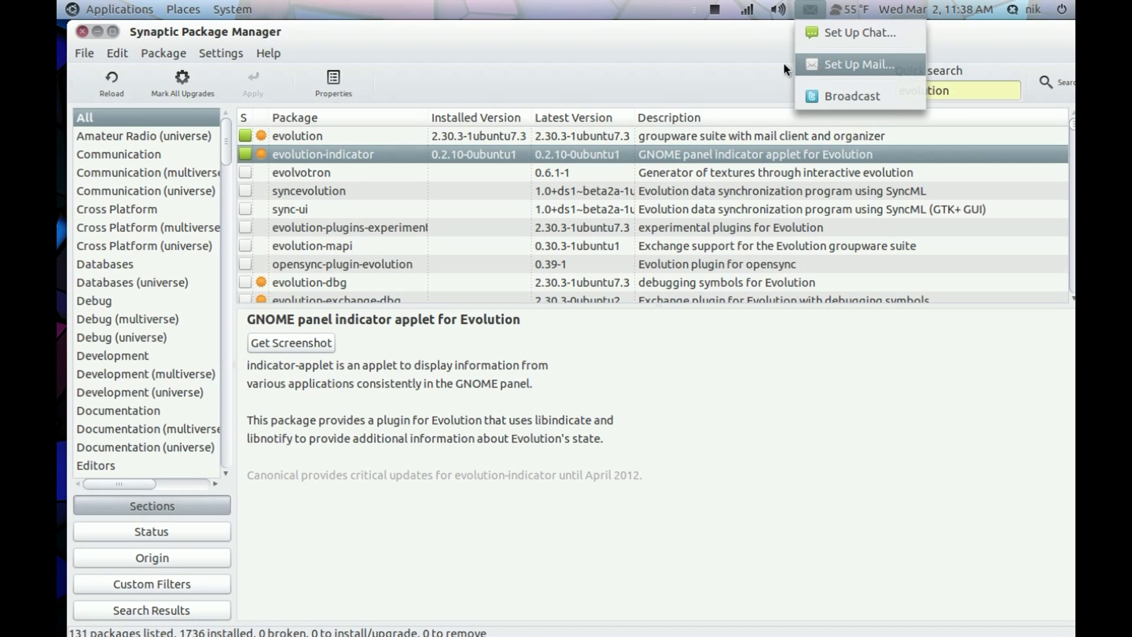
pyautogui.click(649, 72)
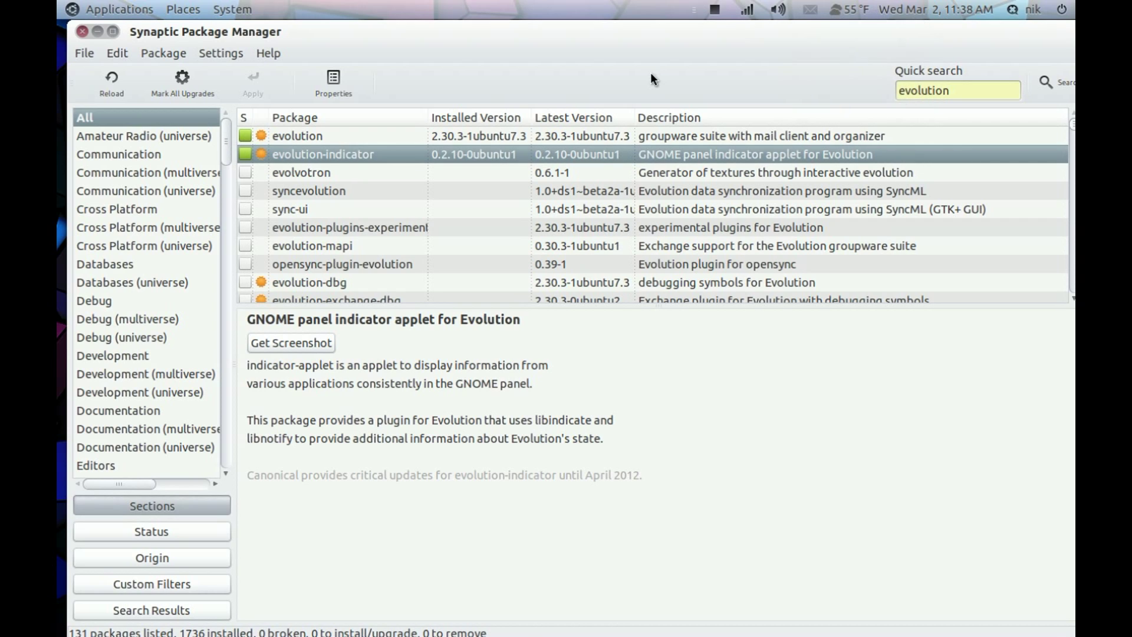
pyautogui.click(247, 154)
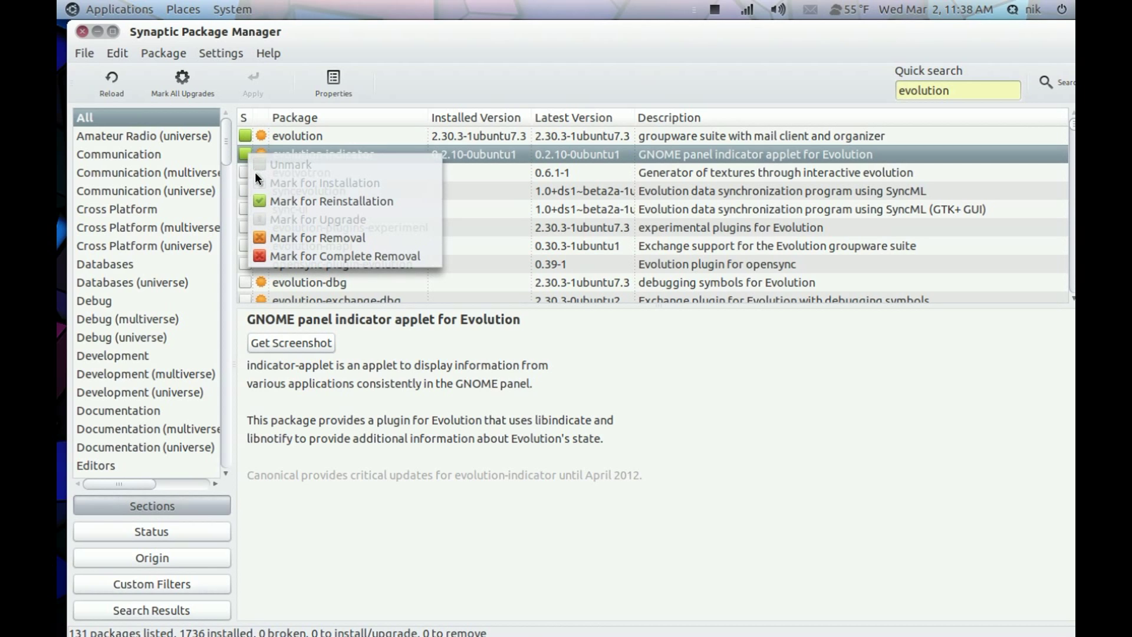
pyautogui.click(298, 237)
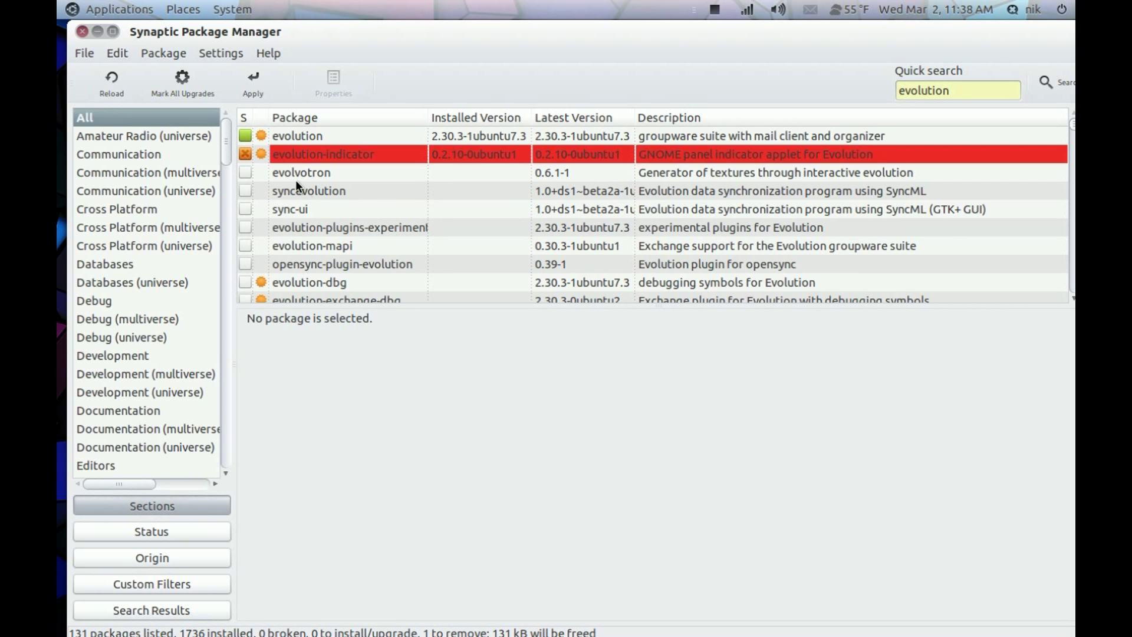
# Mark evolution for removal, accepting its dependent evolution packages too
pyautogui.click(252, 133)
pyautogui.click(253, 133)
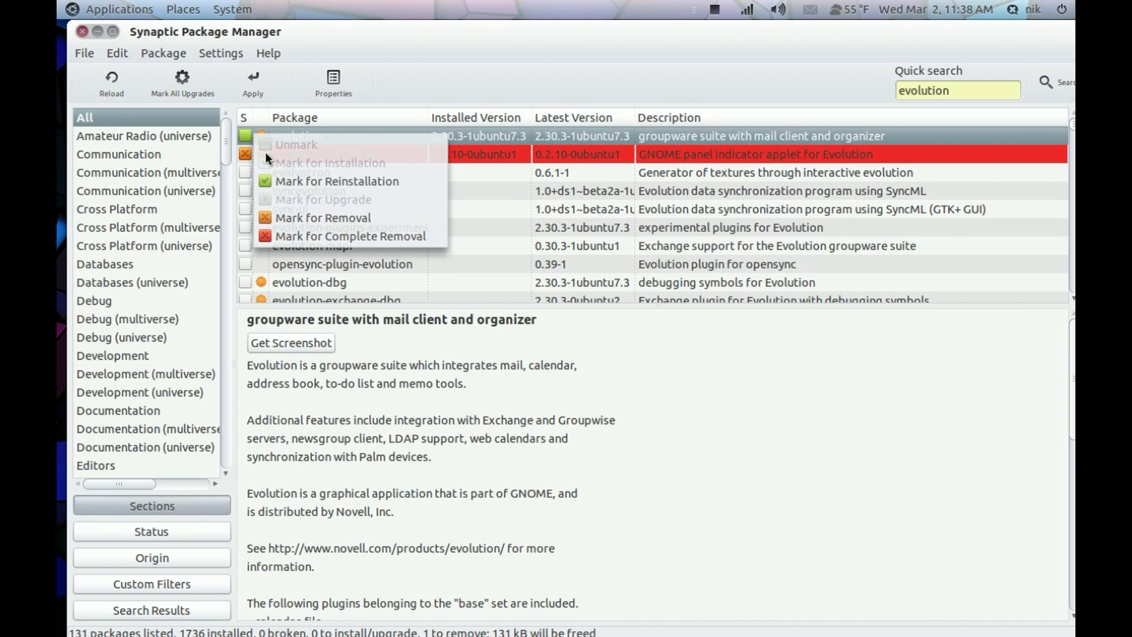
pyautogui.click(293, 218)
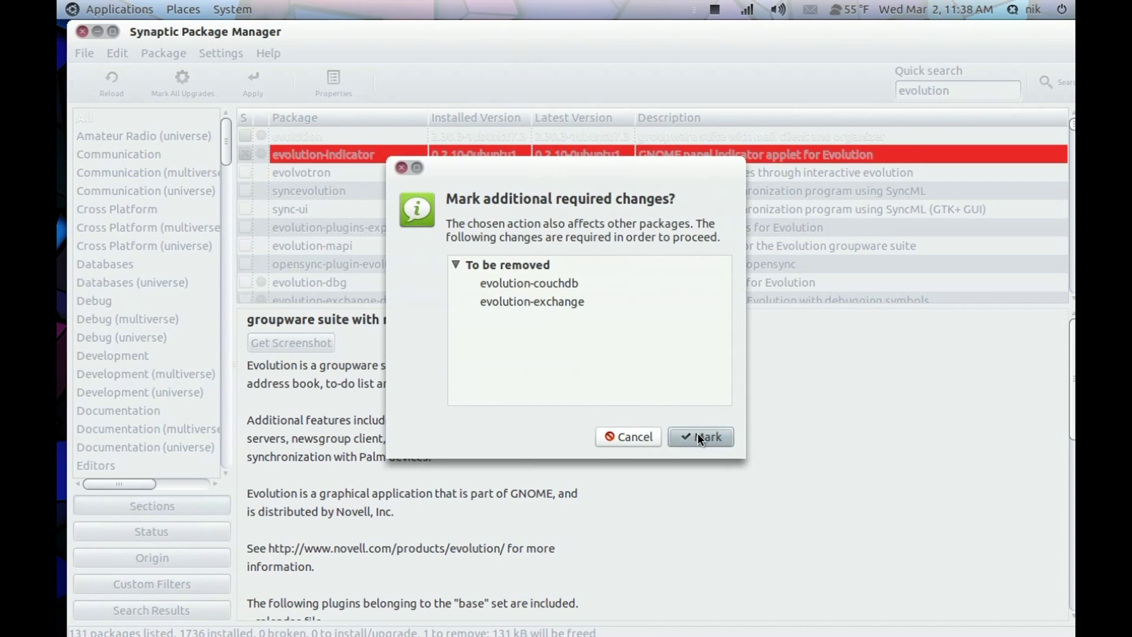
pyautogui.click(698, 434)
pyautogui.moveTo(607, 32); pyautogui.dragTo(414, 297)
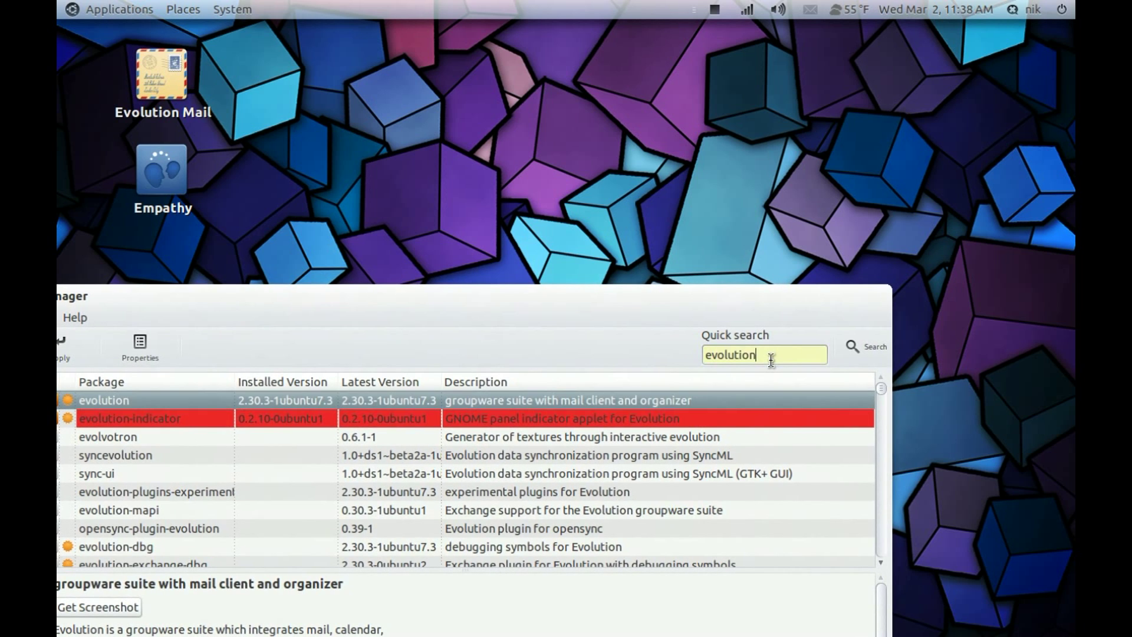
# Search for 'empathy' and mark the empathy package for removal
pyautogui.press('BackSpace')
pyautogui.press('BackSpace')
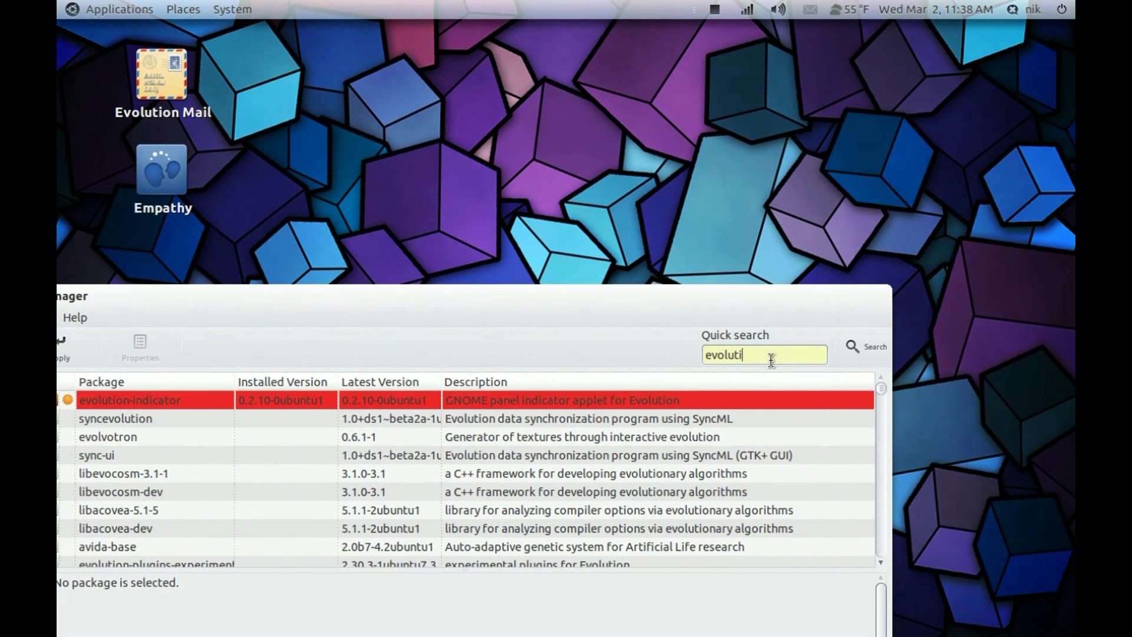
pyautogui.press('BackSpace')
pyautogui.press('BackSpace')
pyautogui.press('BackSpace')
pyautogui.press('BackSpace')
pyautogui.press('BackSpace')
pyautogui.press('BackSpace')
pyautogui.press('BackSpace')
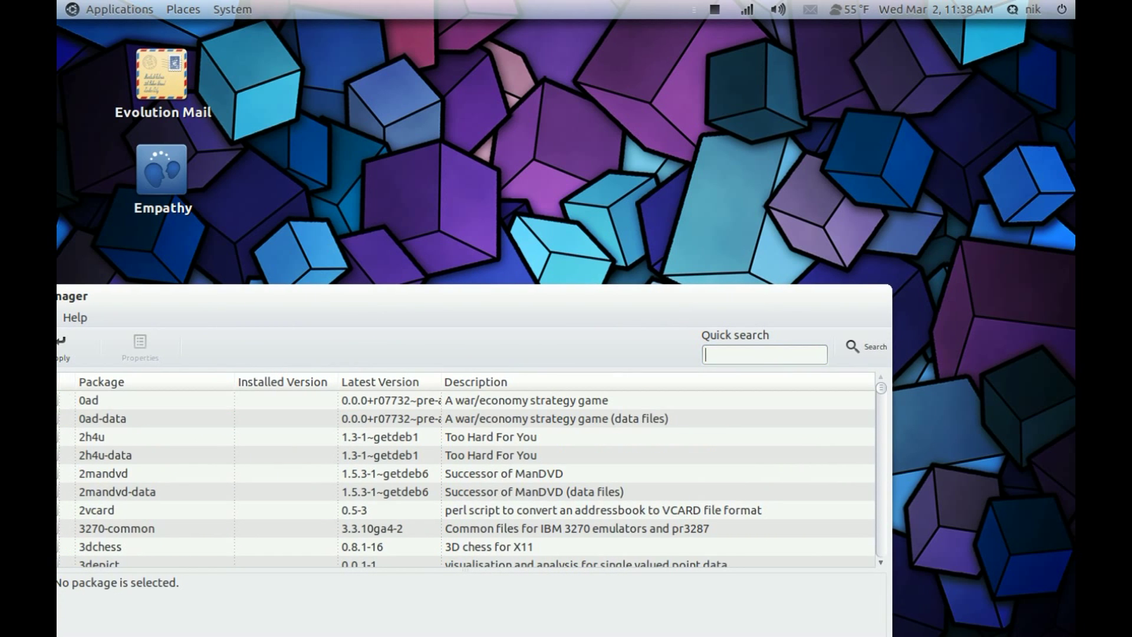
pyautogui.write('empa')
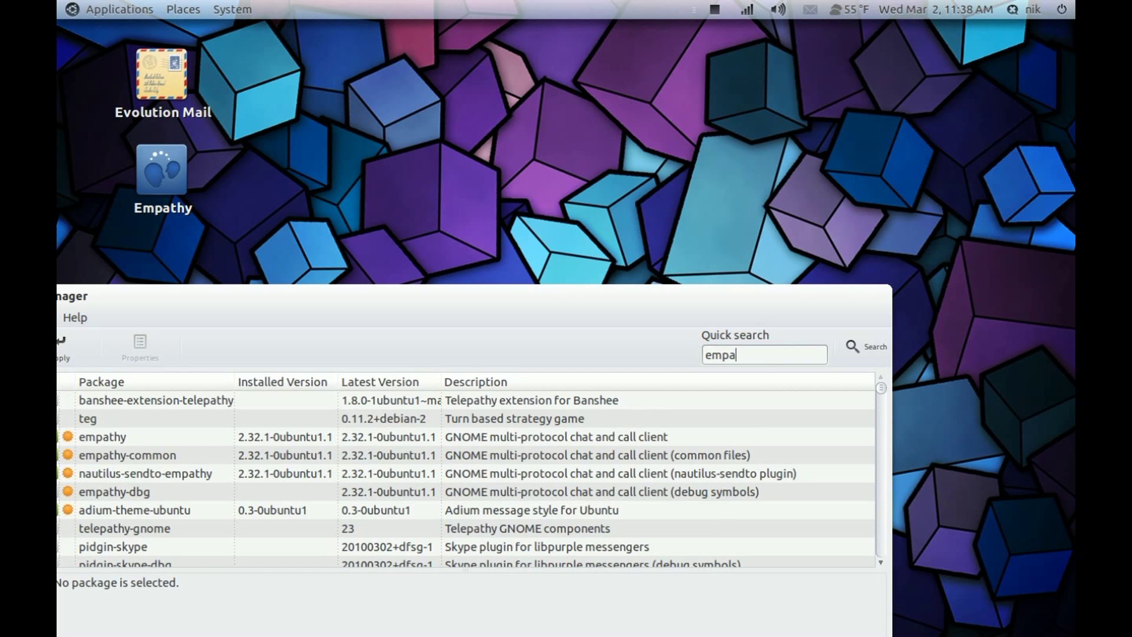
pyautogui.write('th')
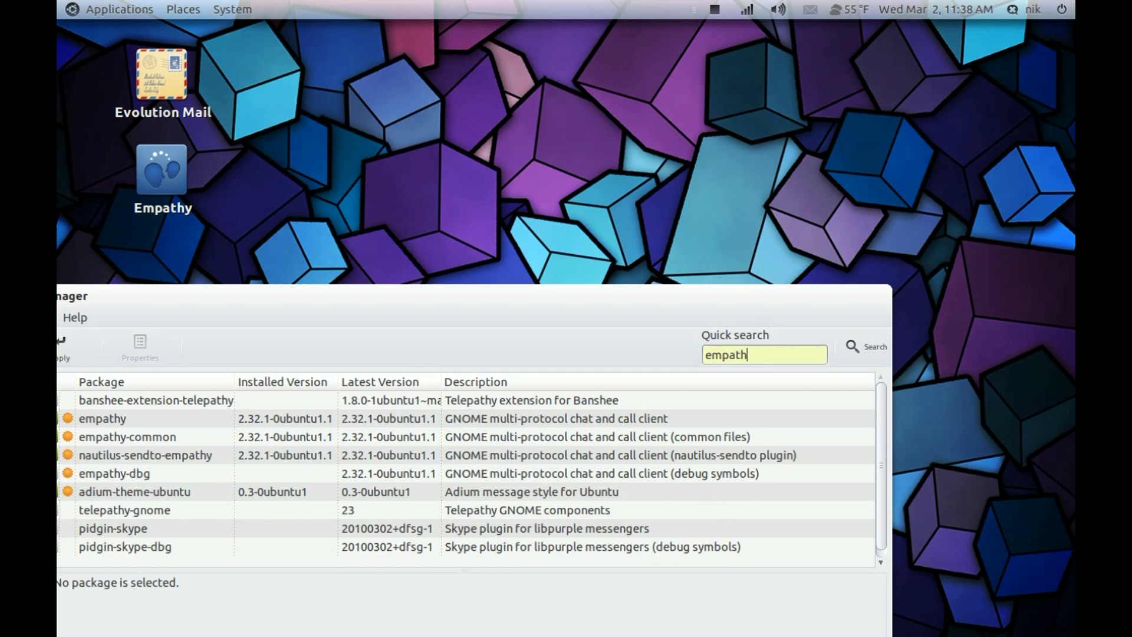
pyautogui.write('y')
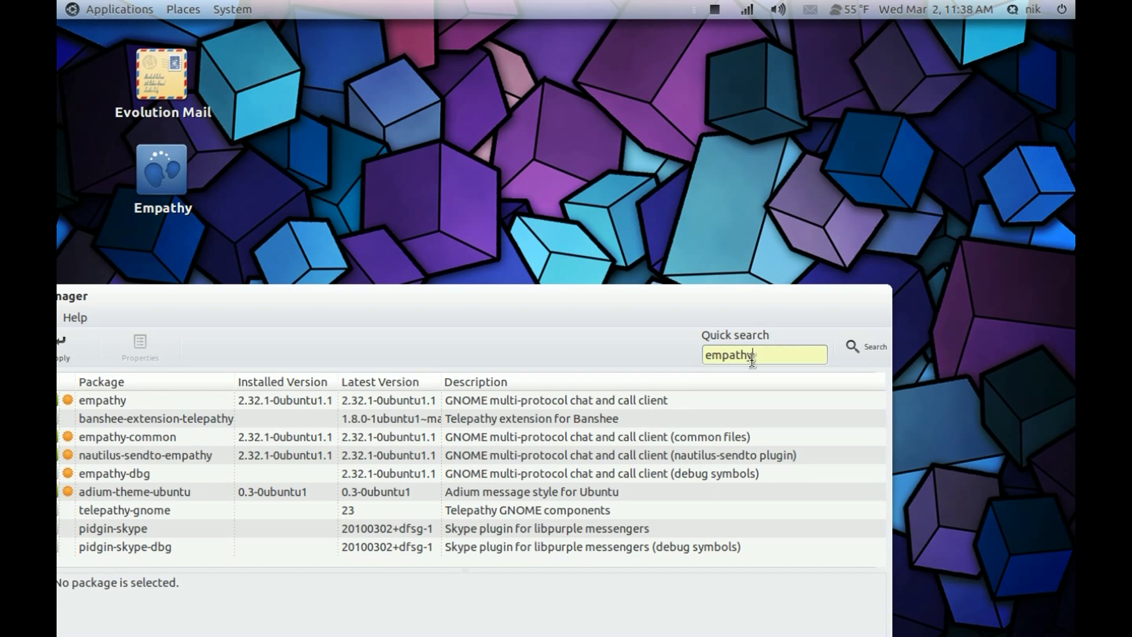
pyautogui.moveTo(681, 291); pyautogui.dragTo(893, 26)
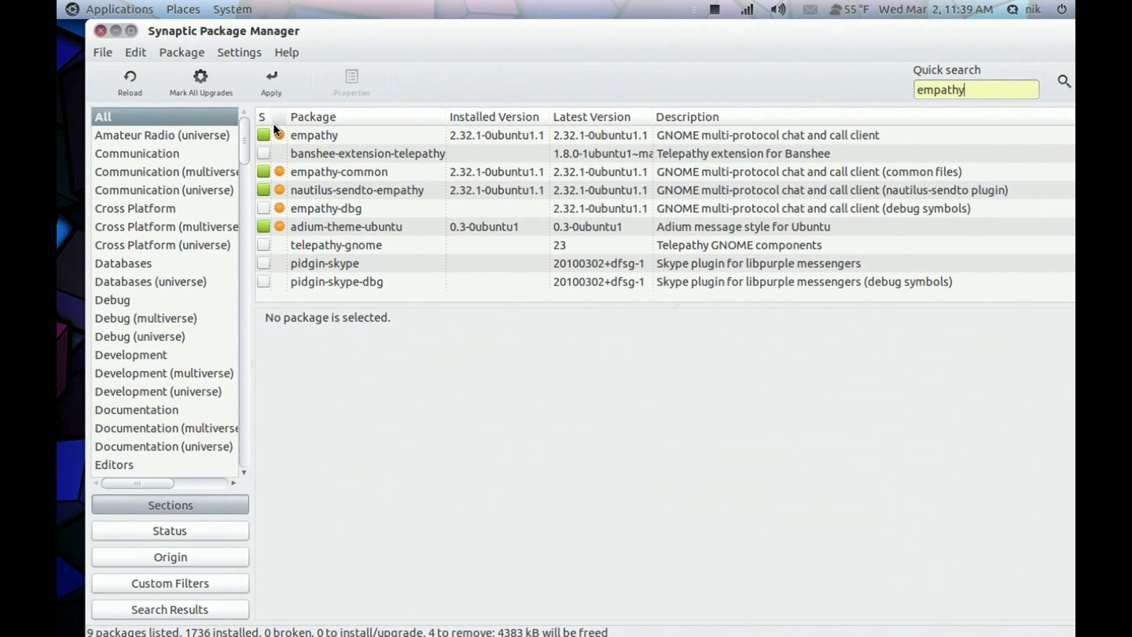
pyautogui.click(263, 137)
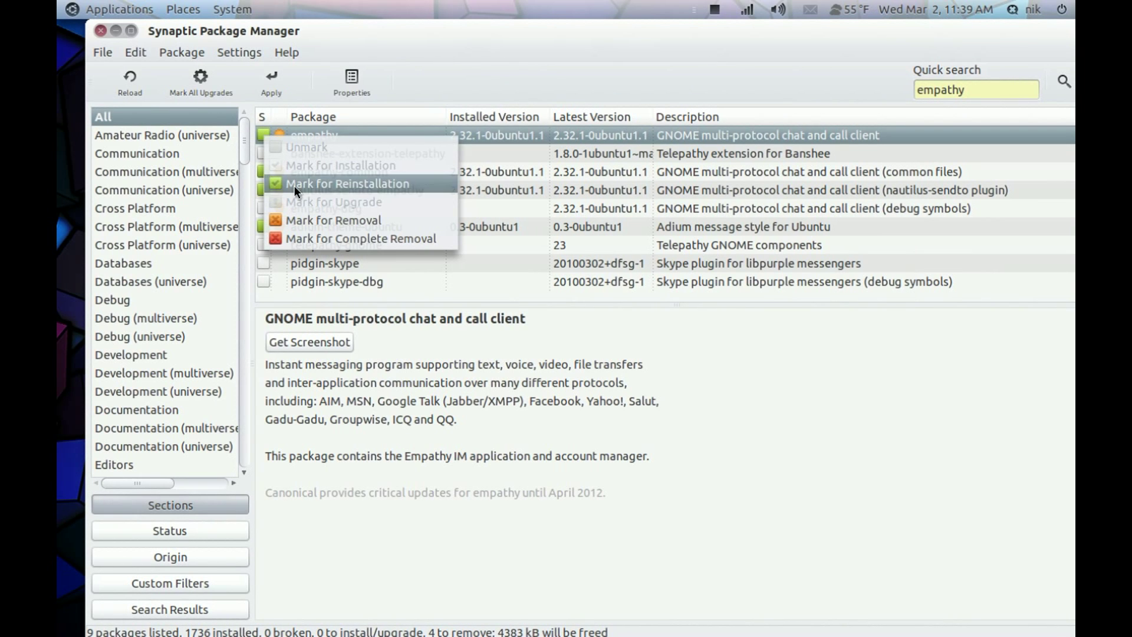
pyautogui.click(308, 218)
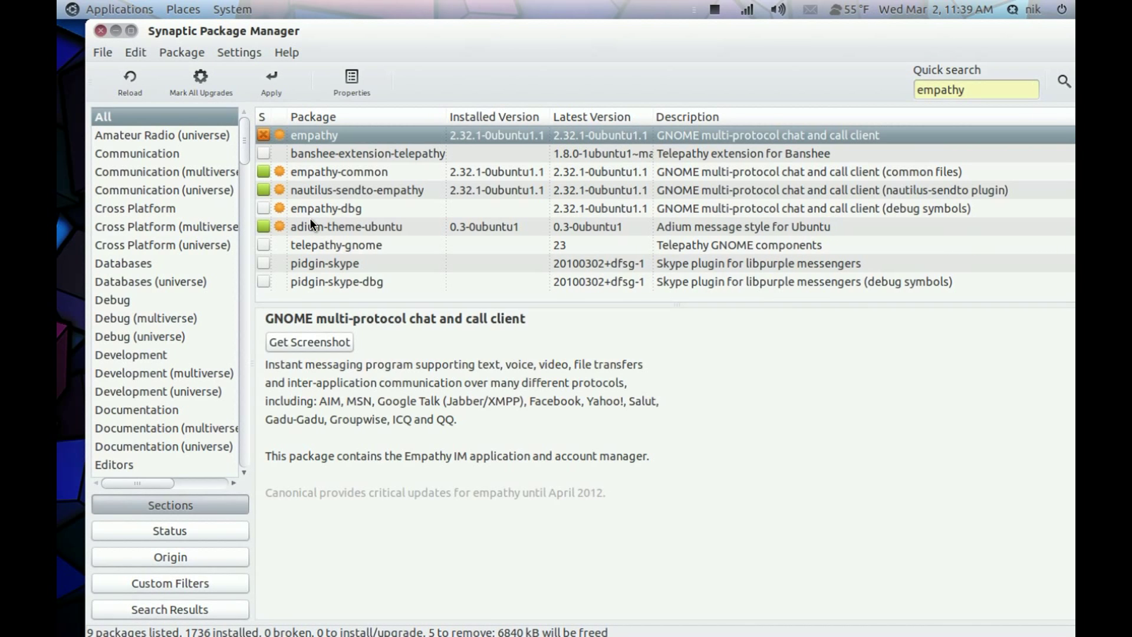
# Apply the removal of the five marked packages and clear the search field
pyautogui.click(271, 90)
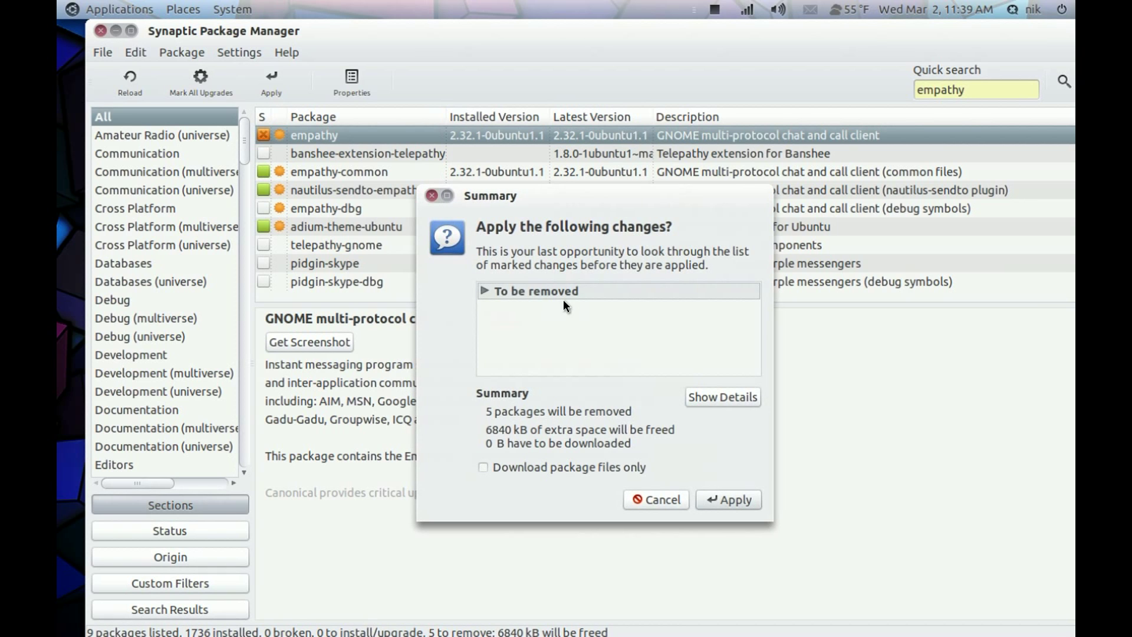
pyautogui.click(727, 500)
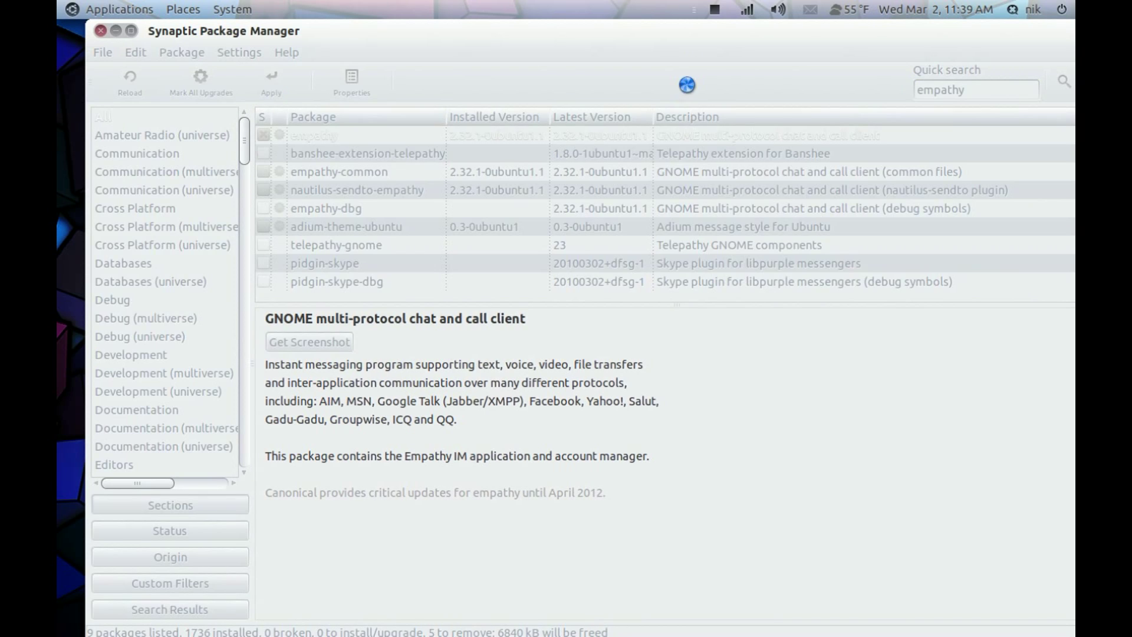
pyautogui.click(715, 11)
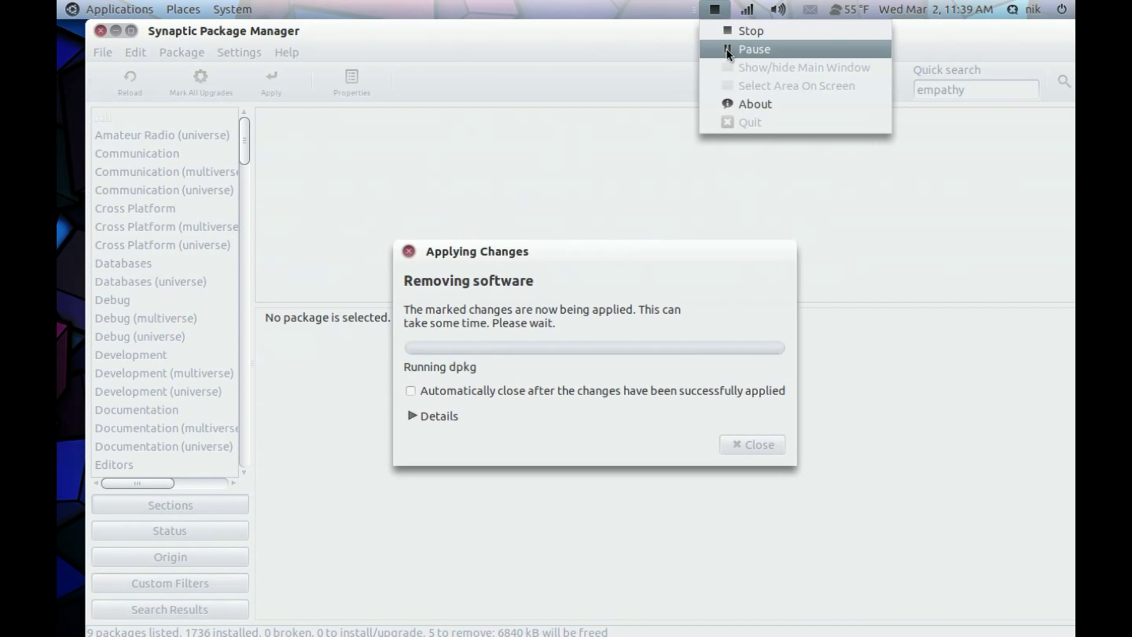
pyautogui.click(726, 48)
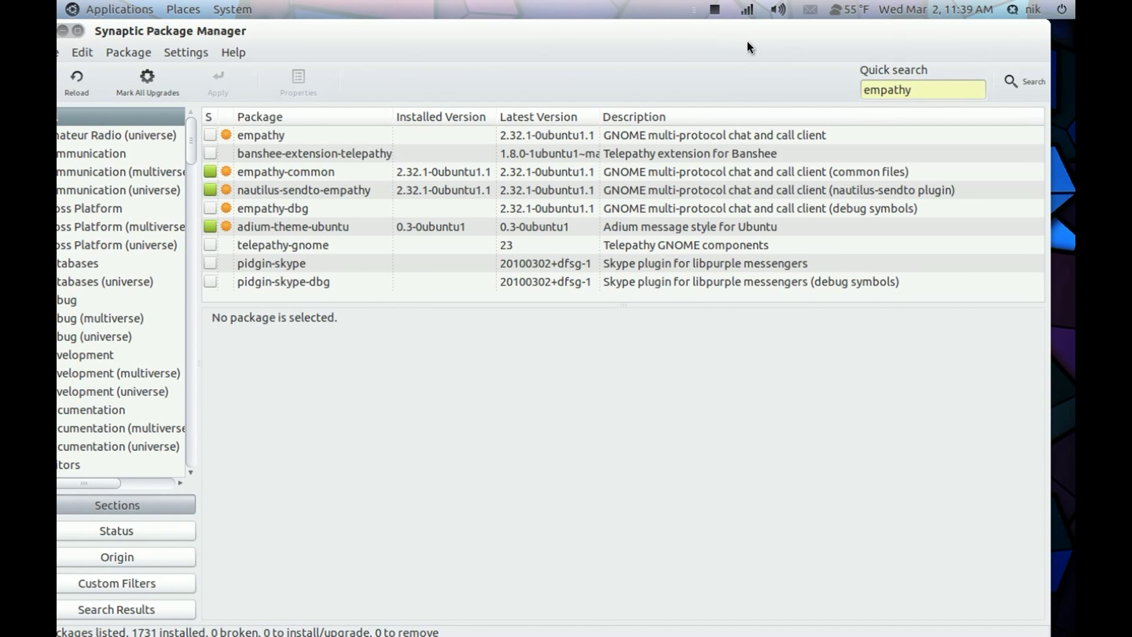
pyautogui.doubleClick(905, 89)
pyautogui.press('BackSpace')
# Search 'pidgin' and mark pidgin for installation with its required packages
pyautogui.write('p')
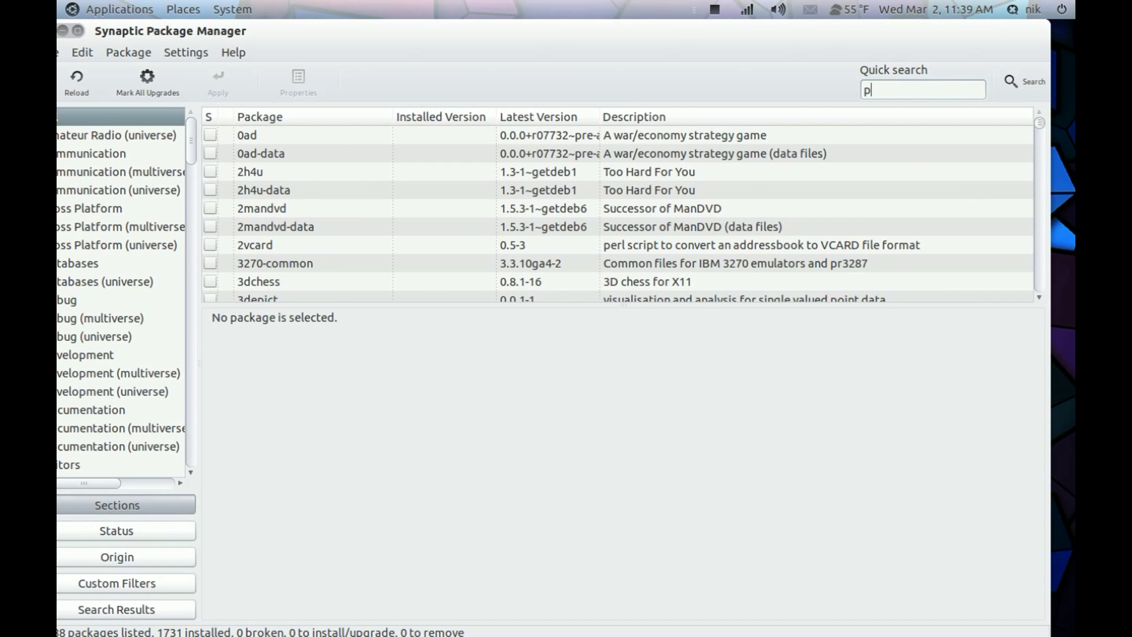
pyautogui.write('idgin')
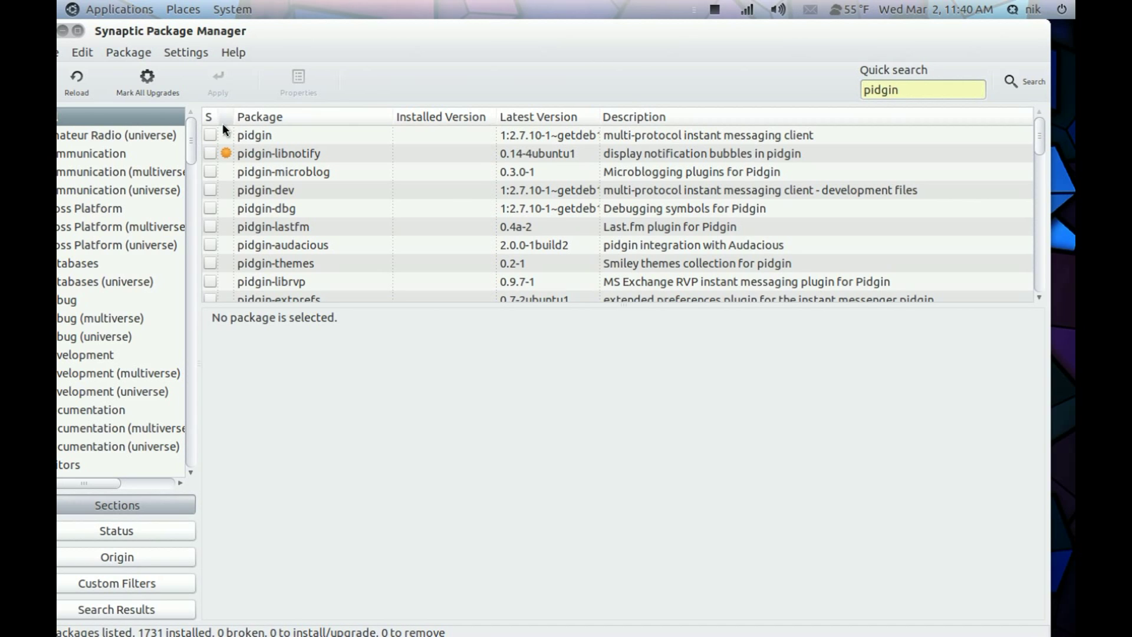
pyautogui.click(211, 135)
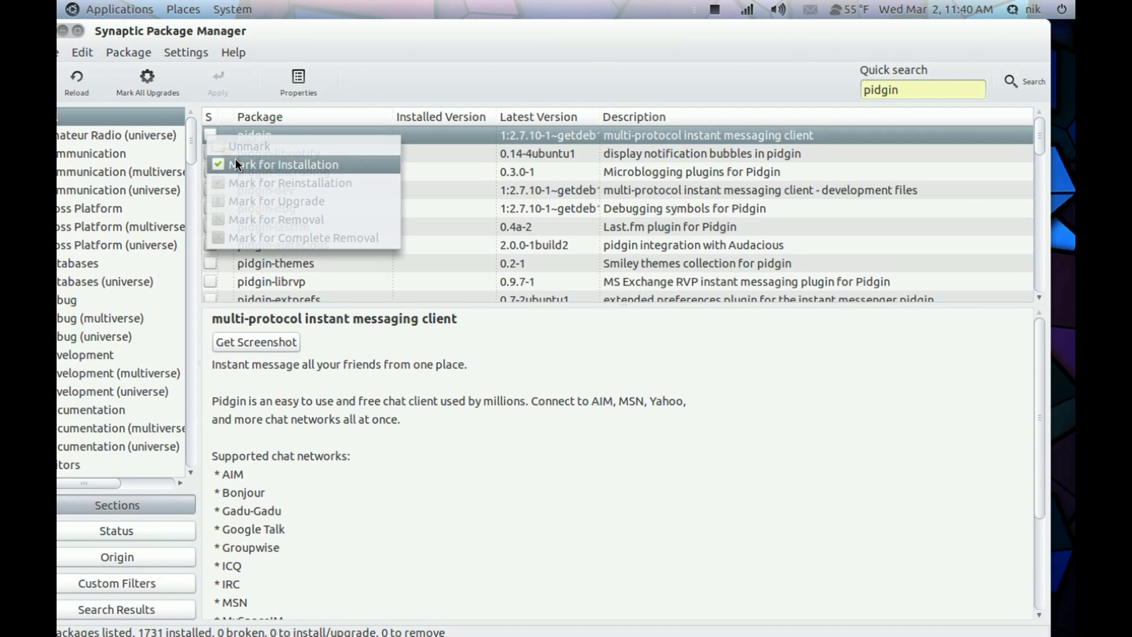
pyautogui.click(239, 163)
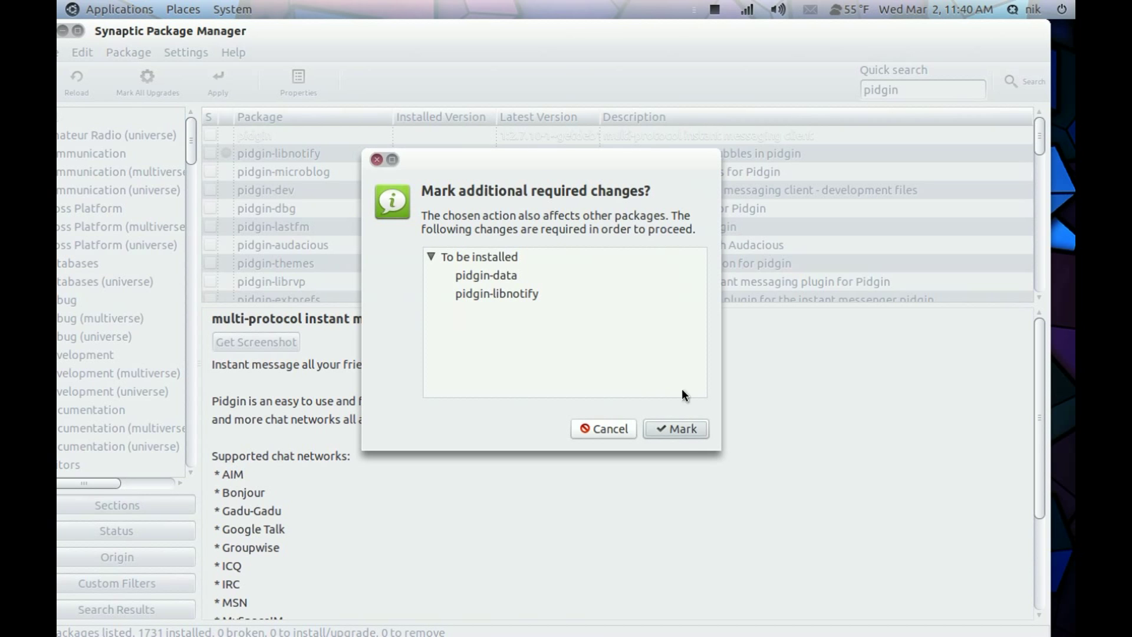
pyautogui.click(677, 429)
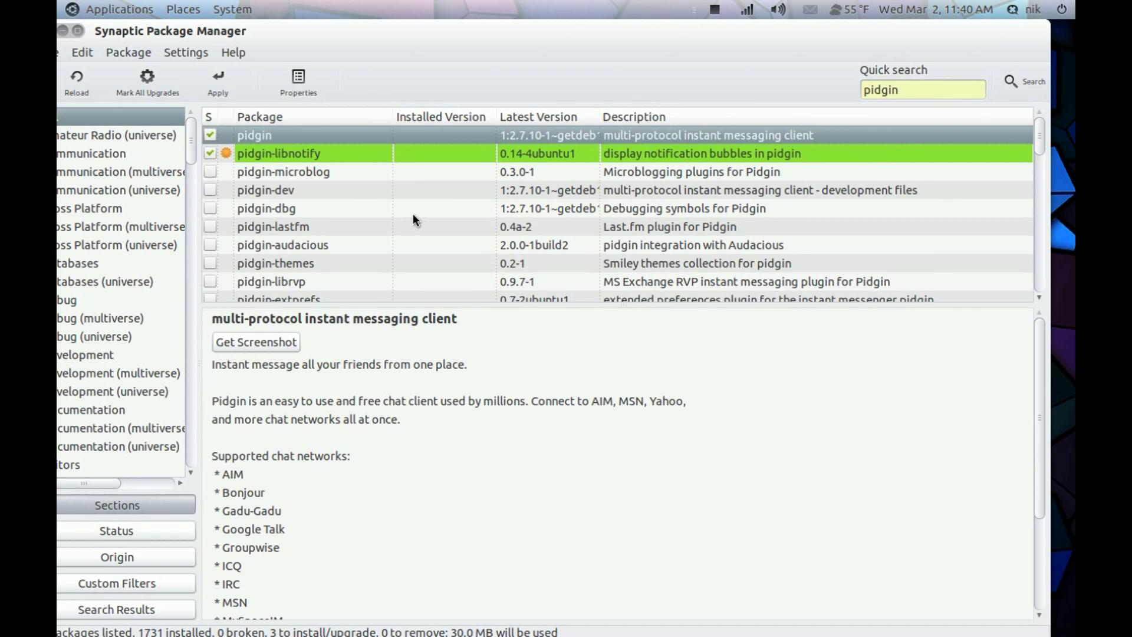
# Mark the pidgin-facebookchat plugin for installation
pyautogui.scroll(-5, 413, 219)
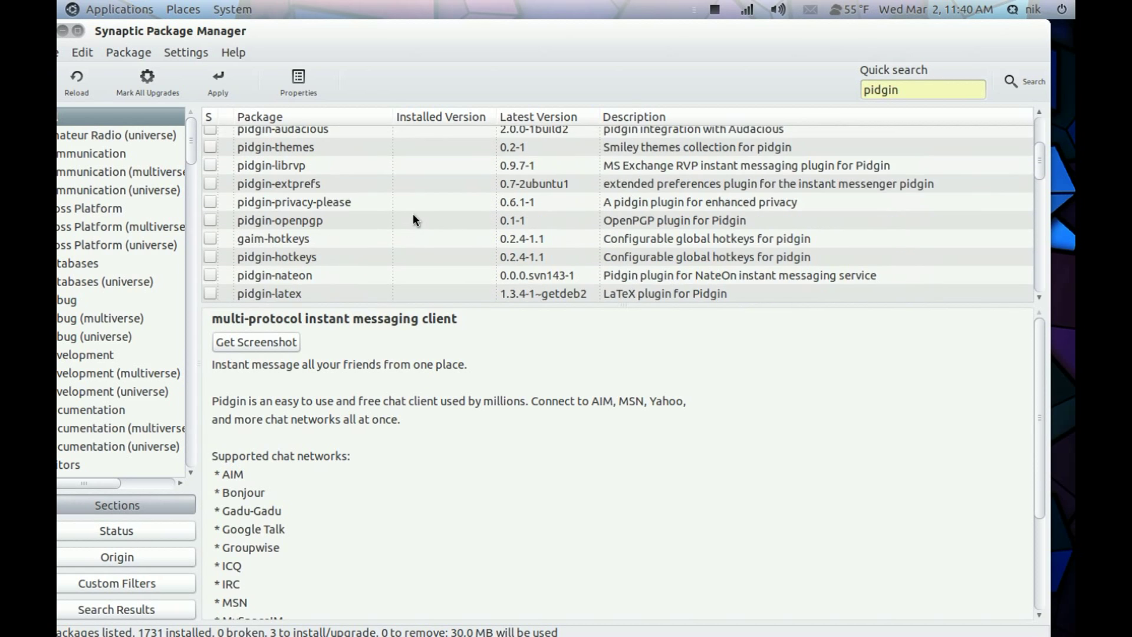
pyautogui.scroll(-7, 413, 216)
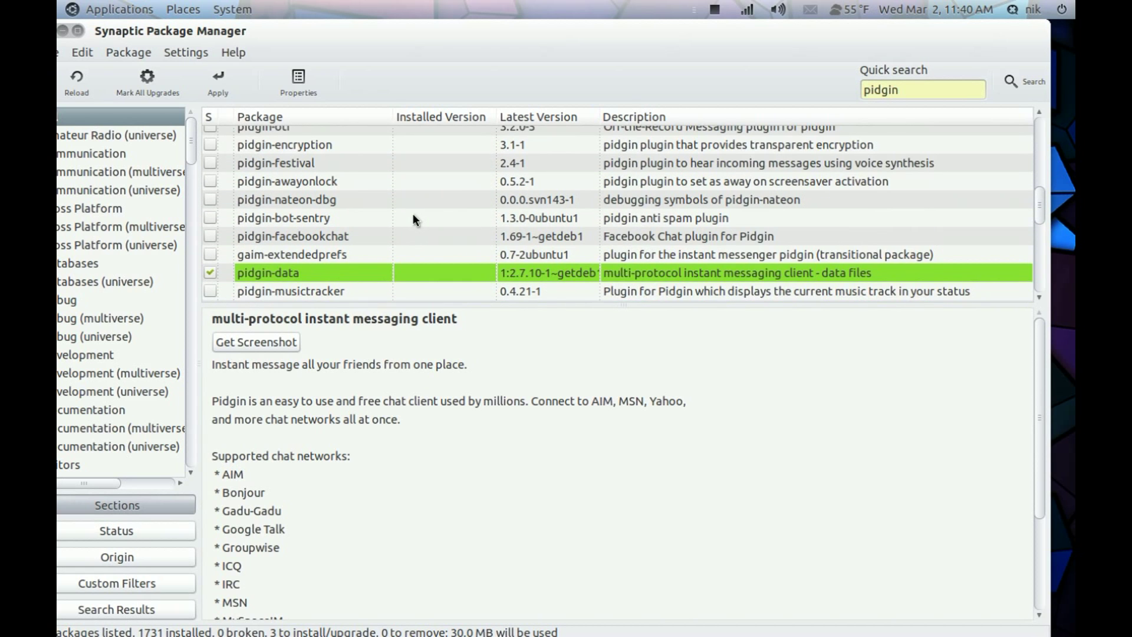
pyautogui.click(317, 207)
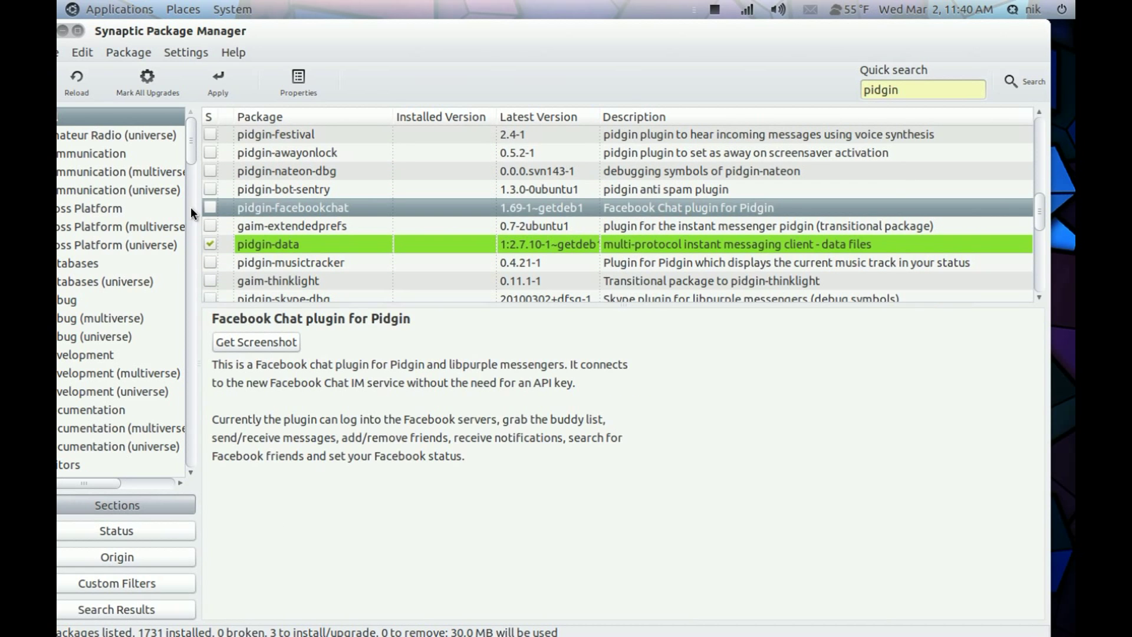
pyautogui.click(206, 210)
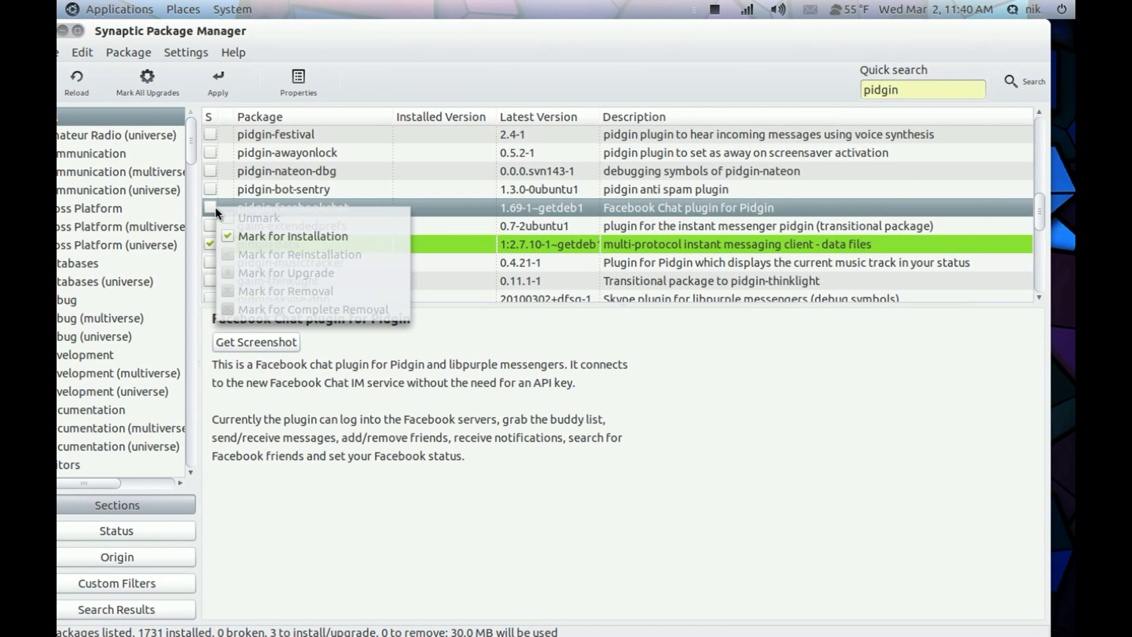
pyautogui.click(243, 232)
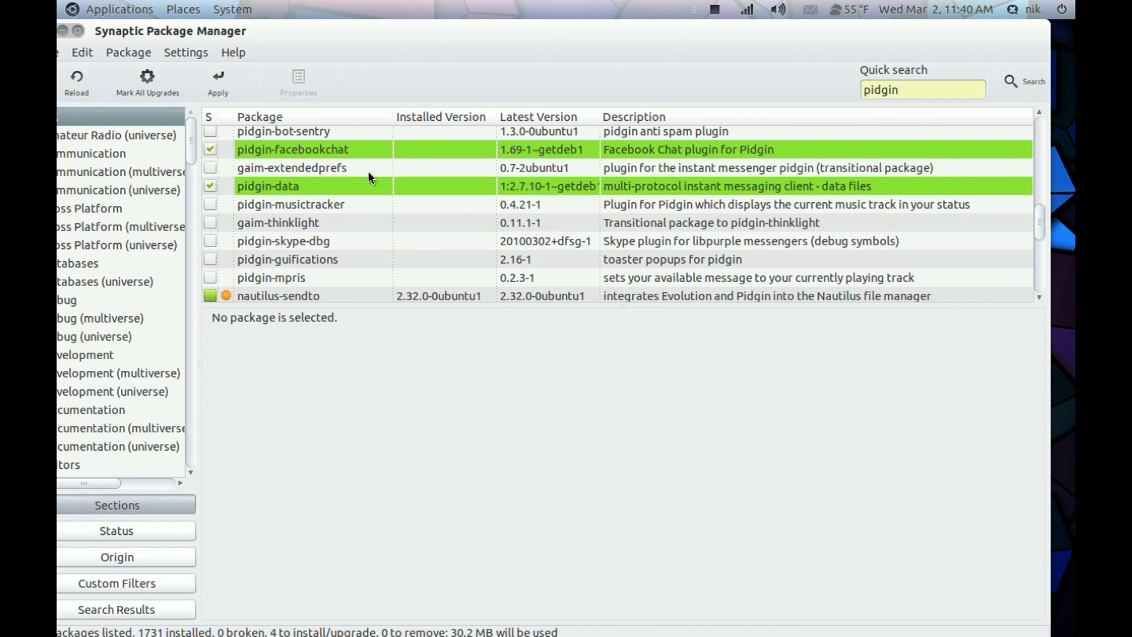
# Clear the pidgin search filter to list all packages, then minimize Synaptic
pyautogui.scroll(-3, 368, 171)
pyautogui.tripleClick(911, 96)
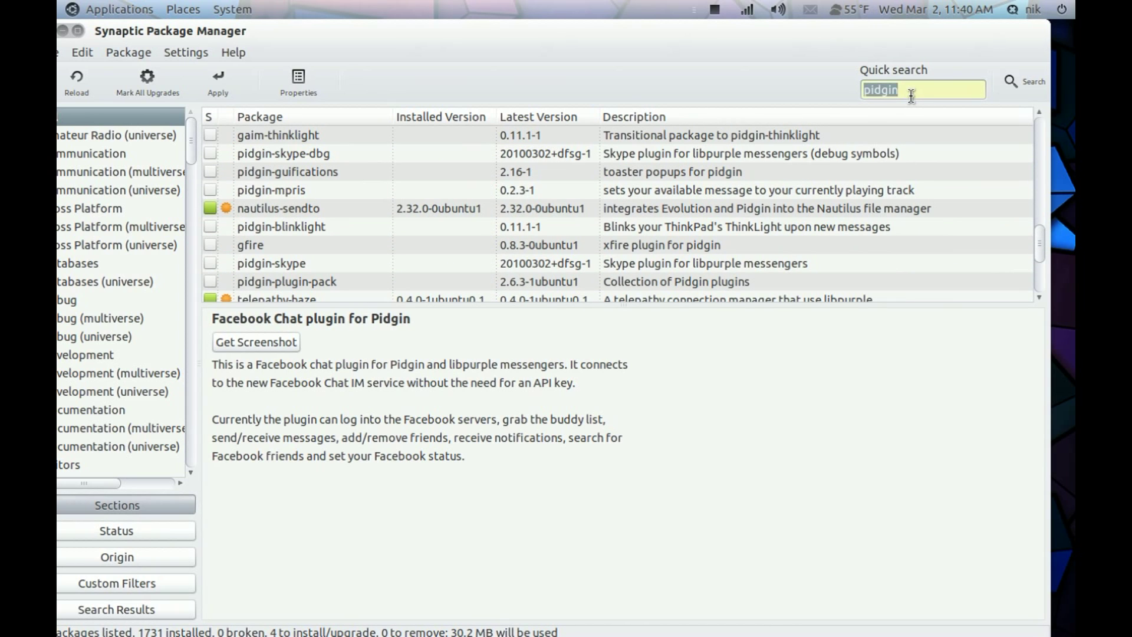
pyautogui.press('BackSpace')
pyautogui.moveTo(797, 38); pyautogui.dragTo(819, 35)
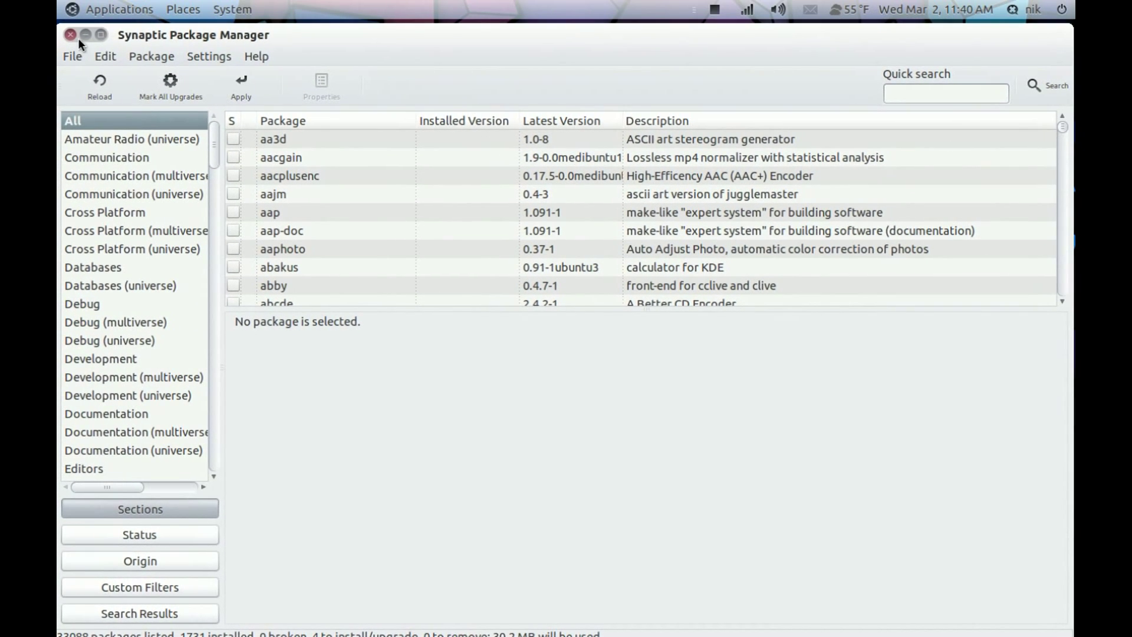
pyautogui.click(84, 32)
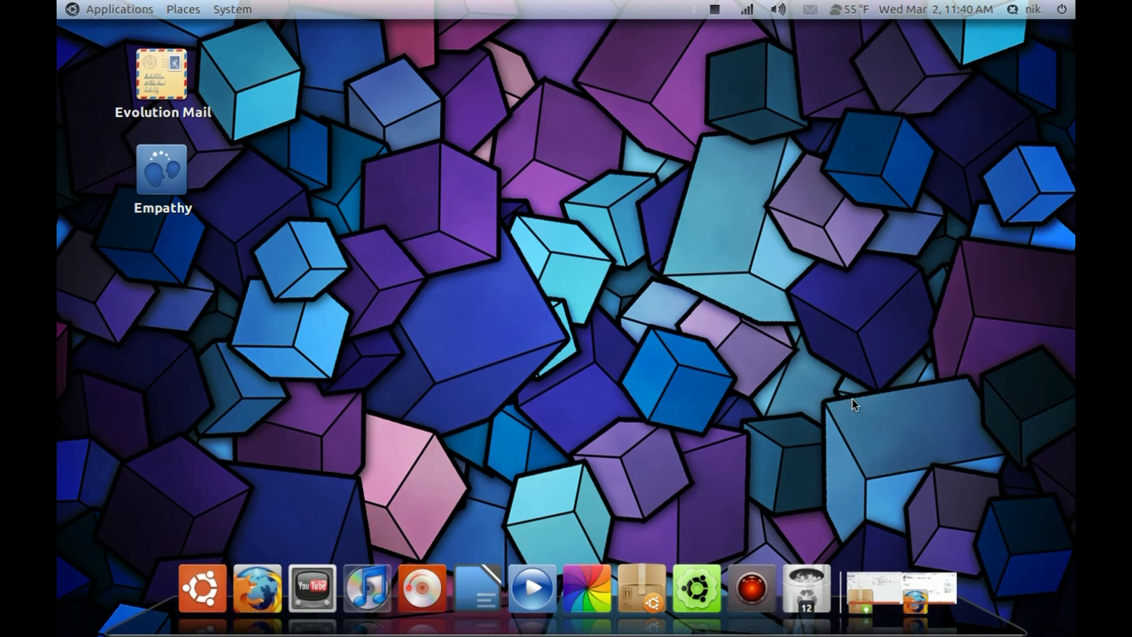
# Copy ppa:postler-dev/ppa from the Postler Launchpad page in Minefield, then minimize the browser
pyautogui.click(918, 577)
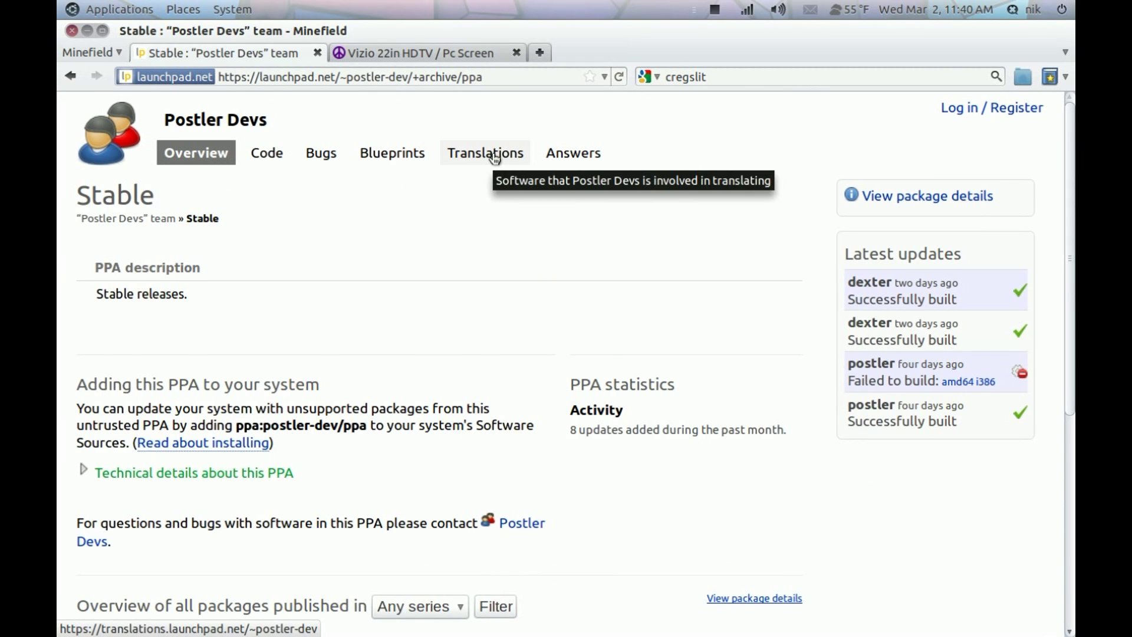
pyautogui.scroll(-2, 492, 154)
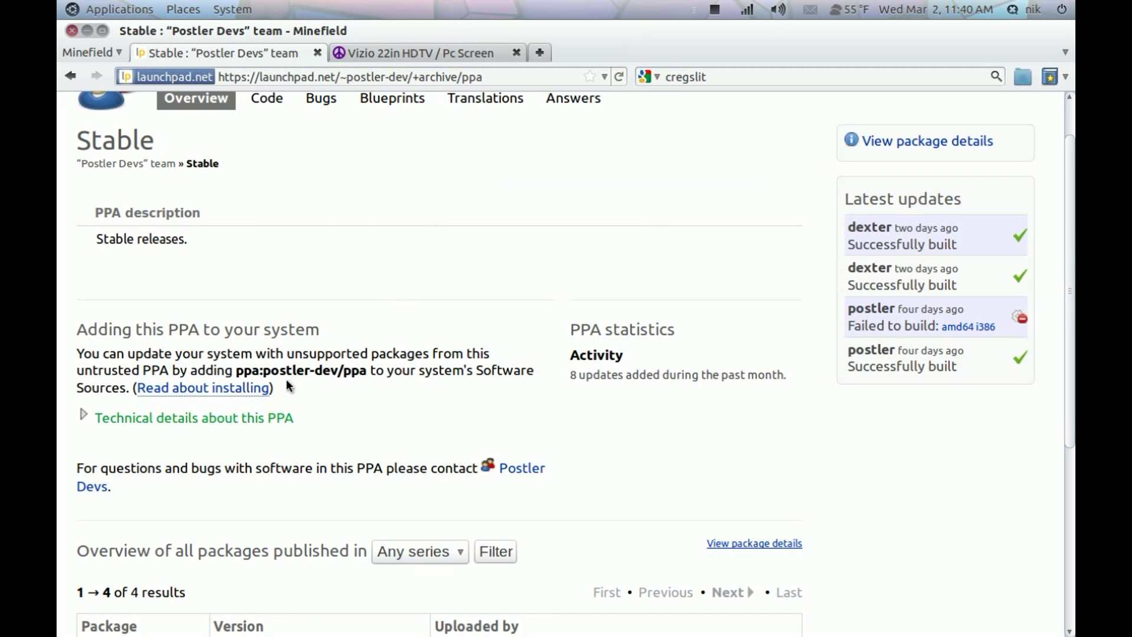
pyautogui.moveTo(236, 371); pyautogui.dragTo(367, 375)
pyautogui.rightClick(345, 373)
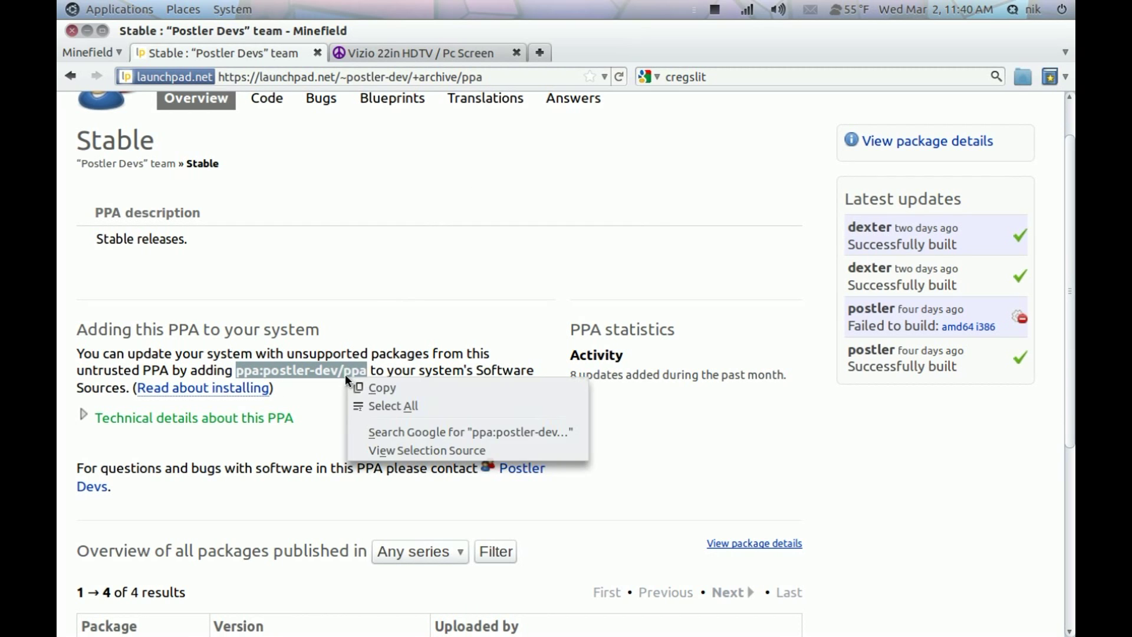
pyautogui.click(370, 390)
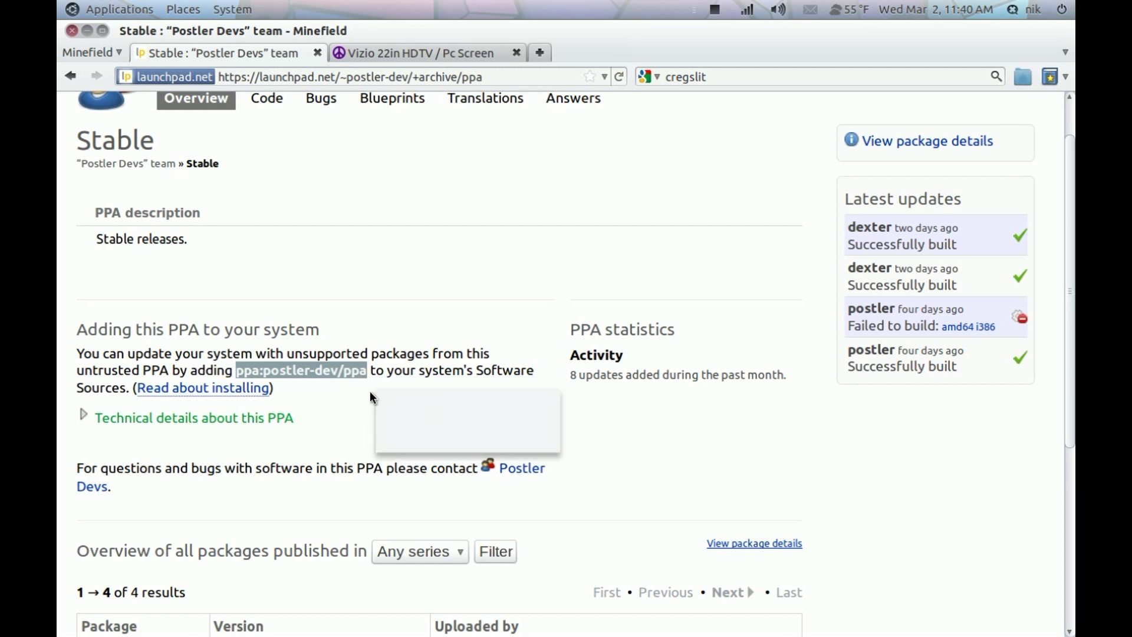
pyautogui.click(84, 29)
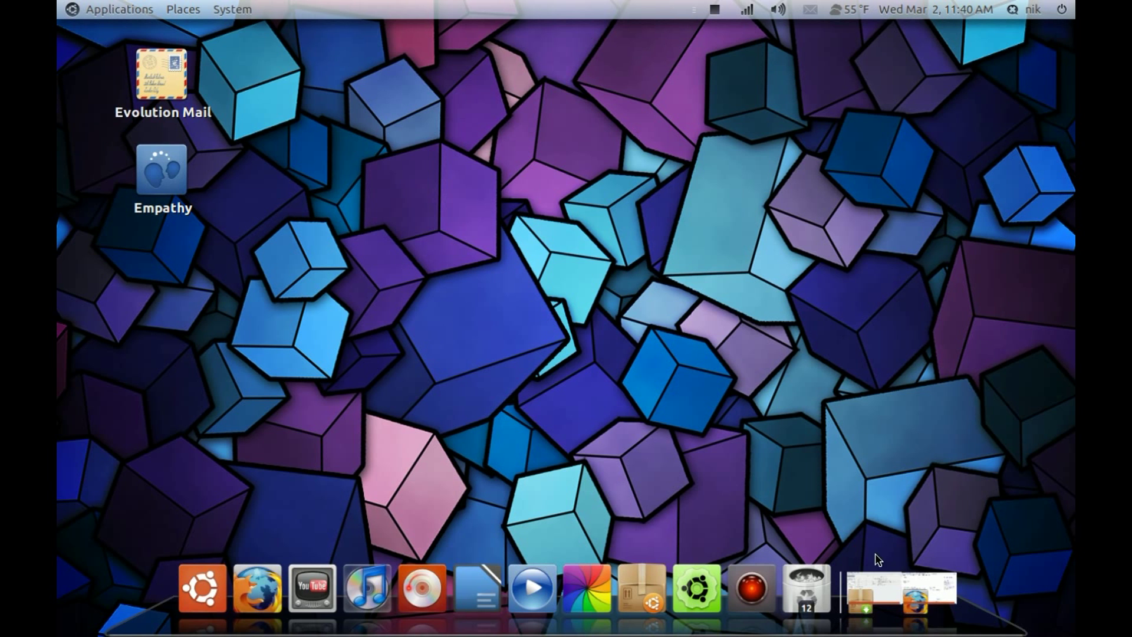
# Restore Synaptic and open the Software Sources settings via the Settings menu
pyautogui.click(873, 576)
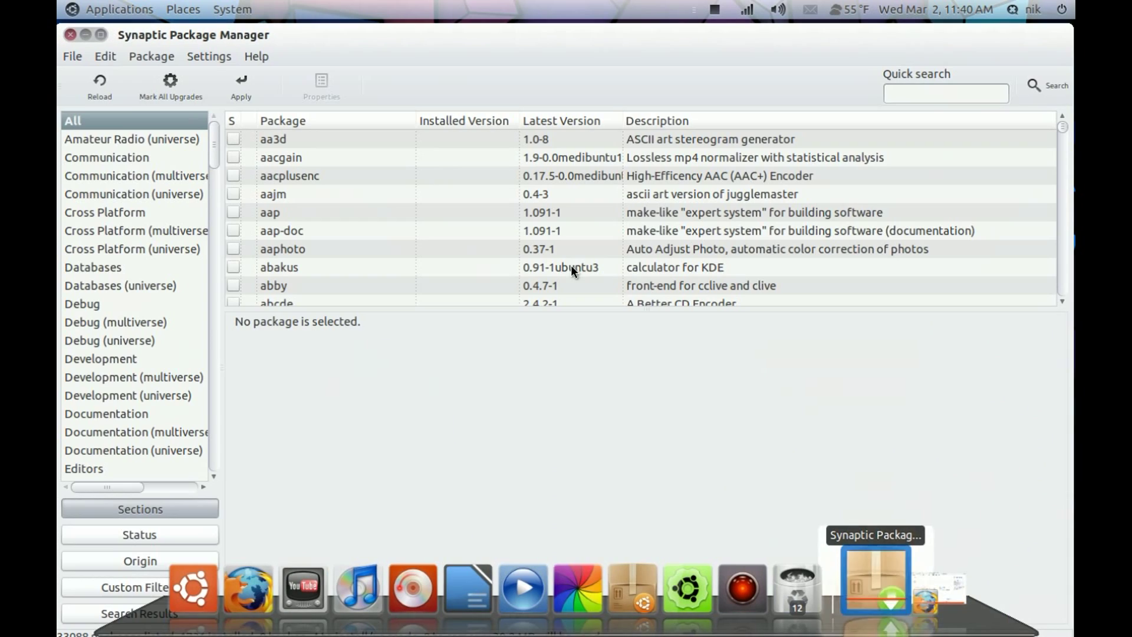
pyautogui.click(158, 62)
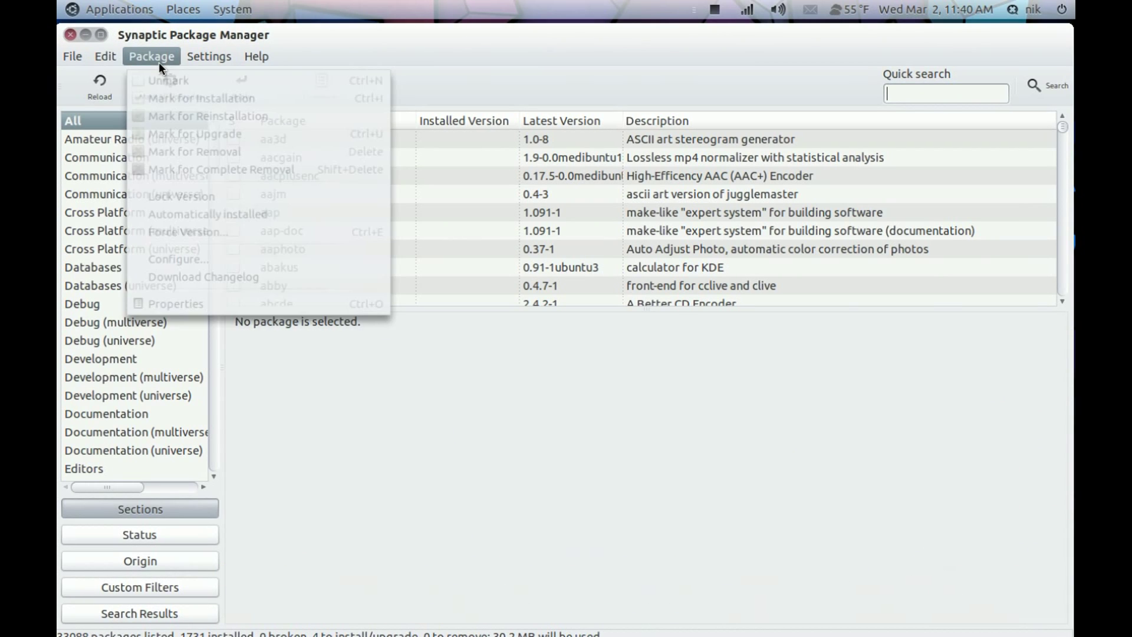
pyautogui.moveTo(189, 57)
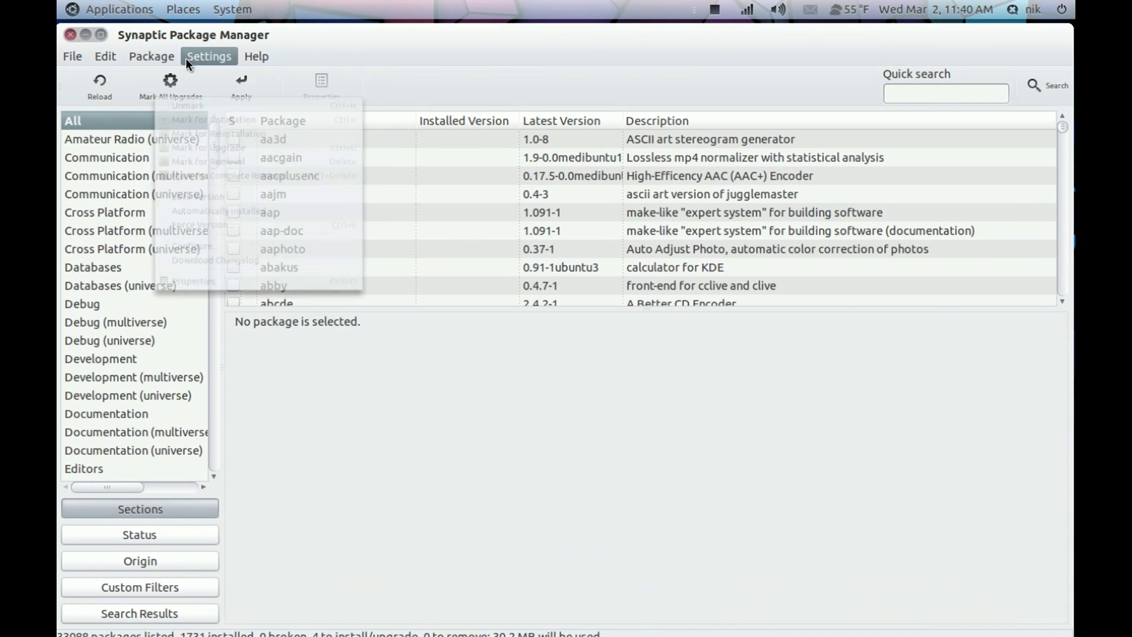
pyautogui.click(208, 97)
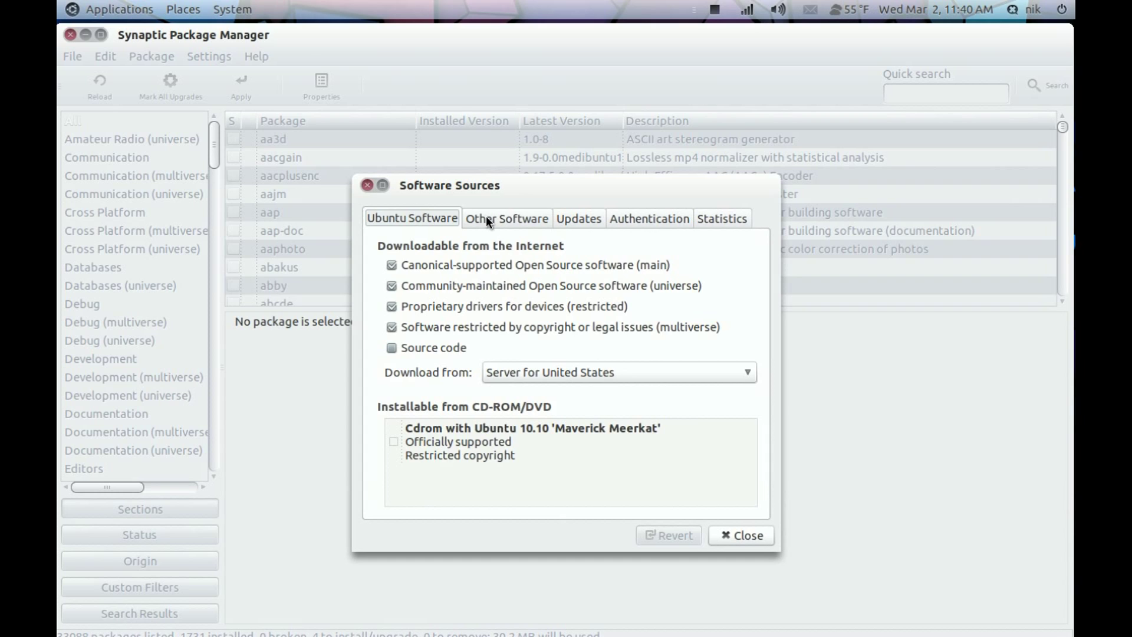
# Add ppa:postler-dev/ppa under Other Software, close the dialogs, and reload the package lists
pyautogui.click(486, 216)
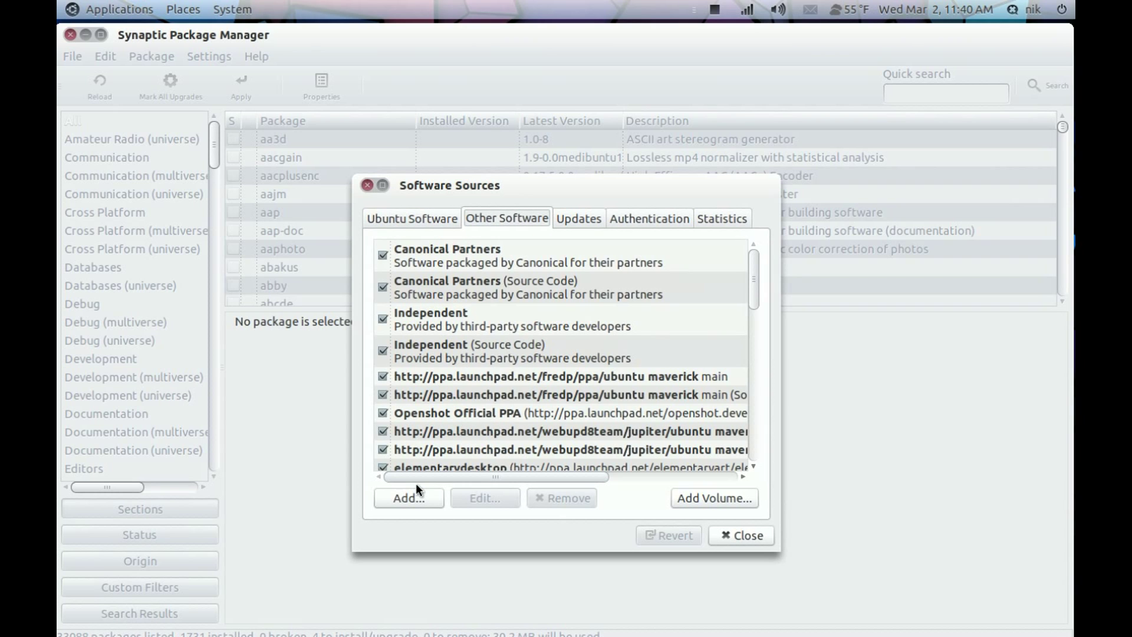
pyautogui.click(412, 498)
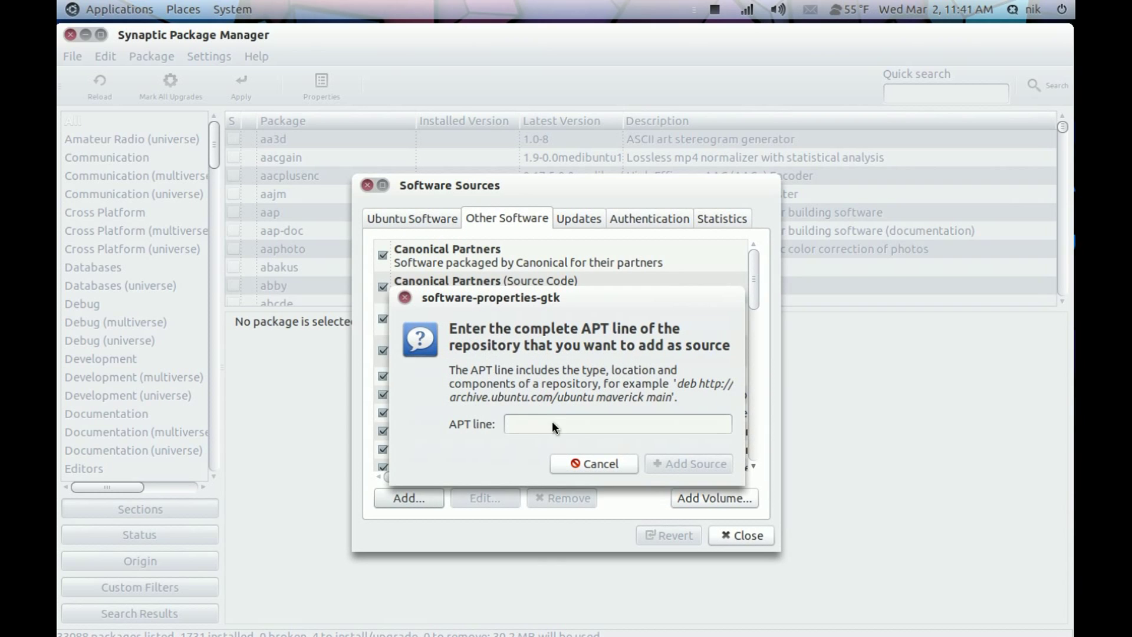
pyautogui.rightClick(552, 421)
pyautogui.click(585, 465)
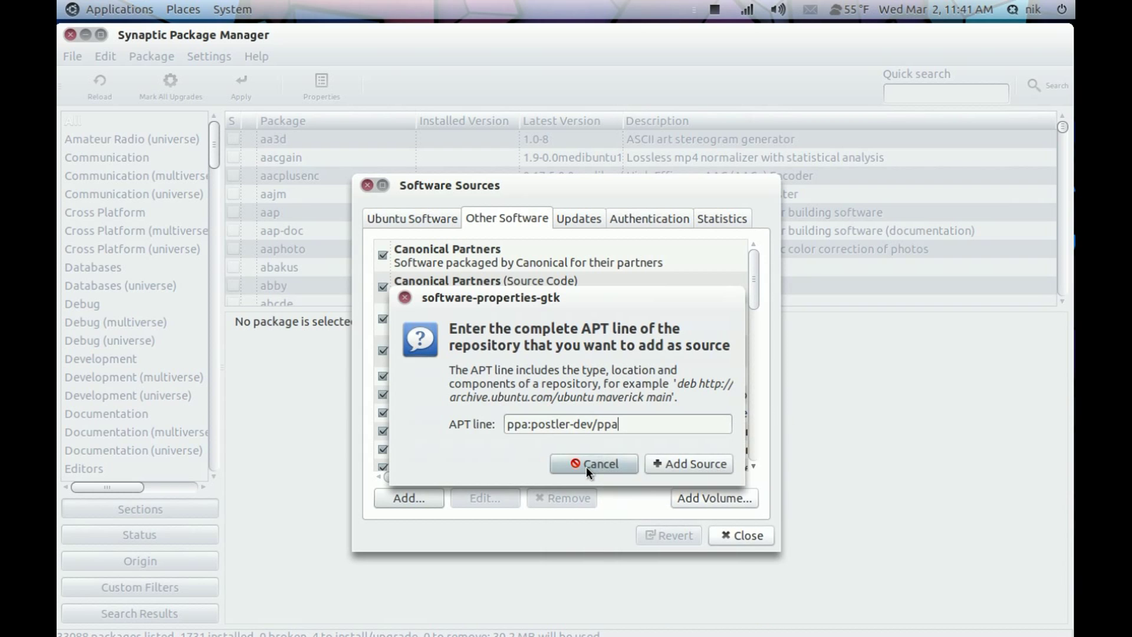
pyautogui.click(669, 462)
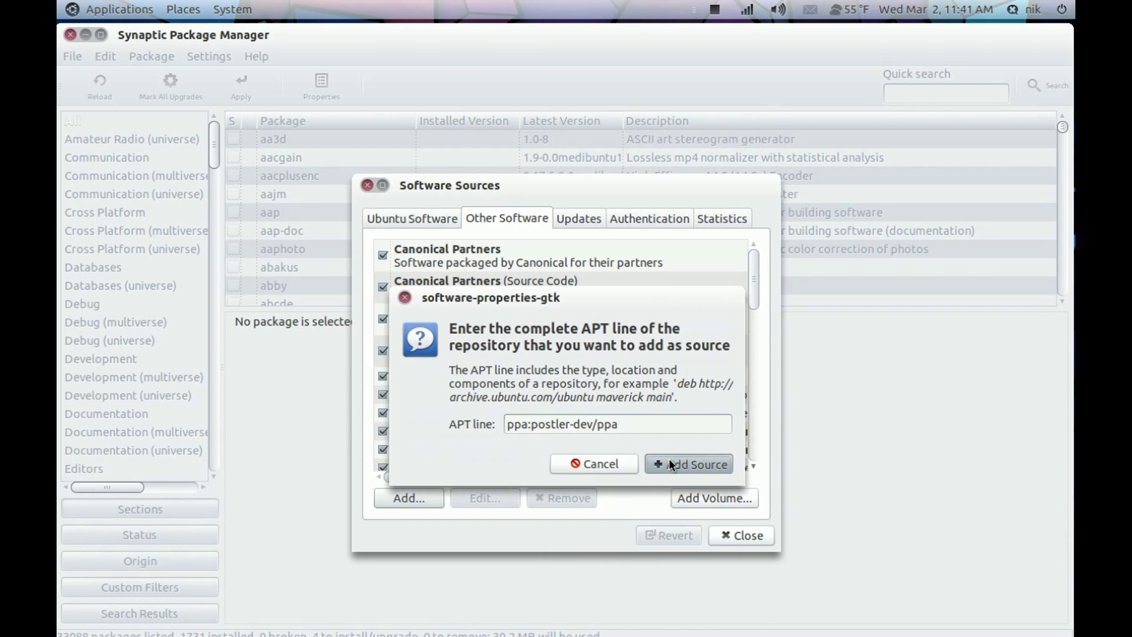
pyautogui.click(729, 528)
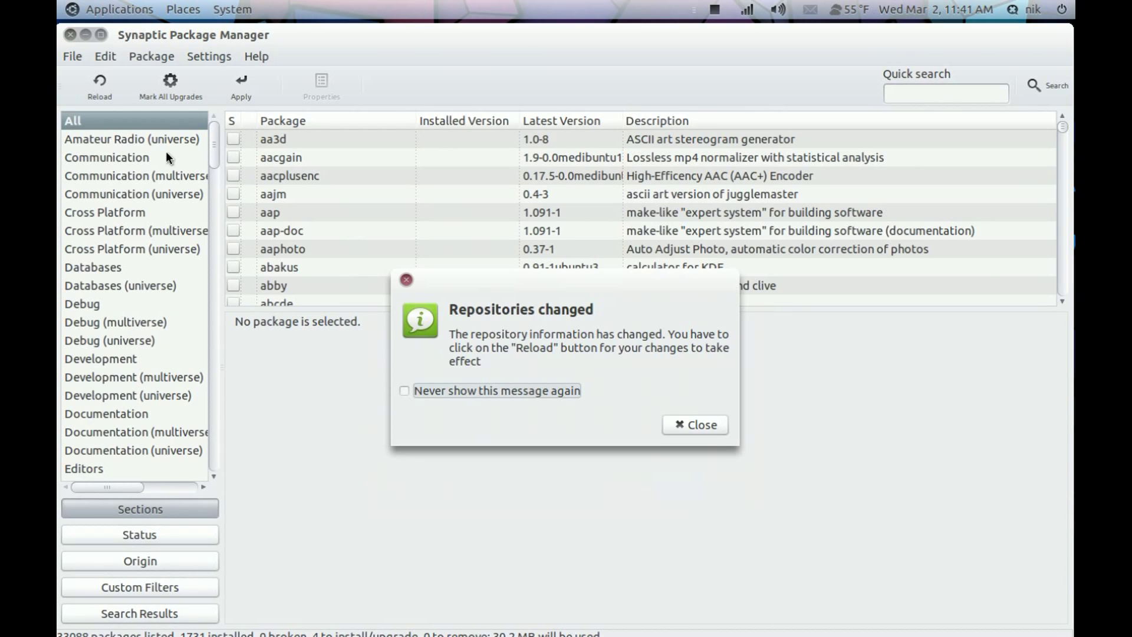
pyautogui.click(690, 424)
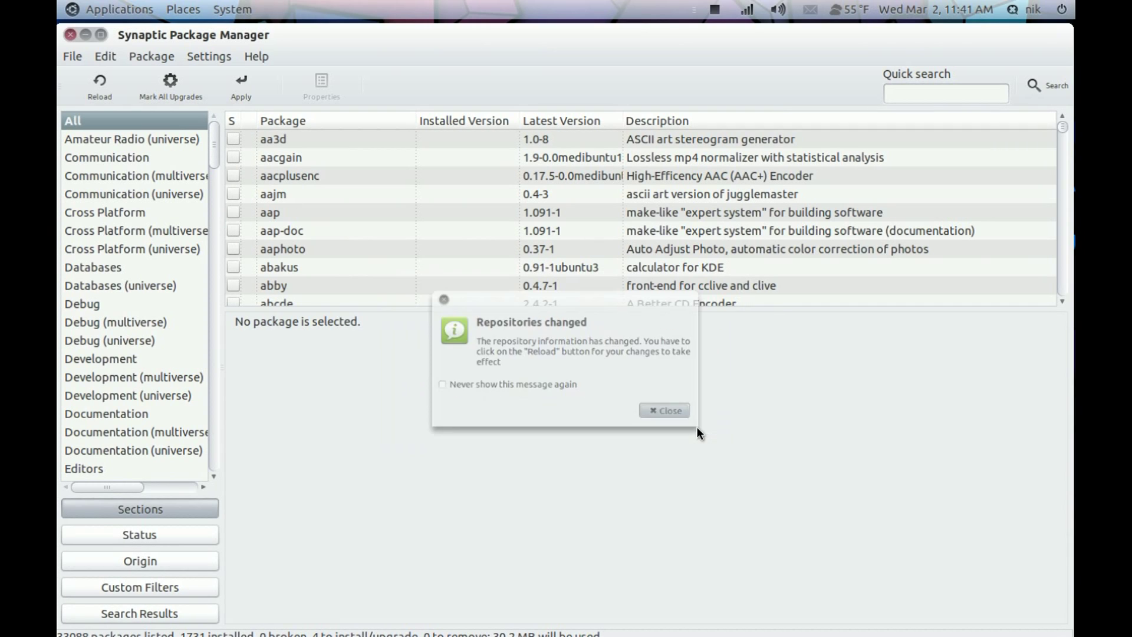
pyautogui.click(88, 84)
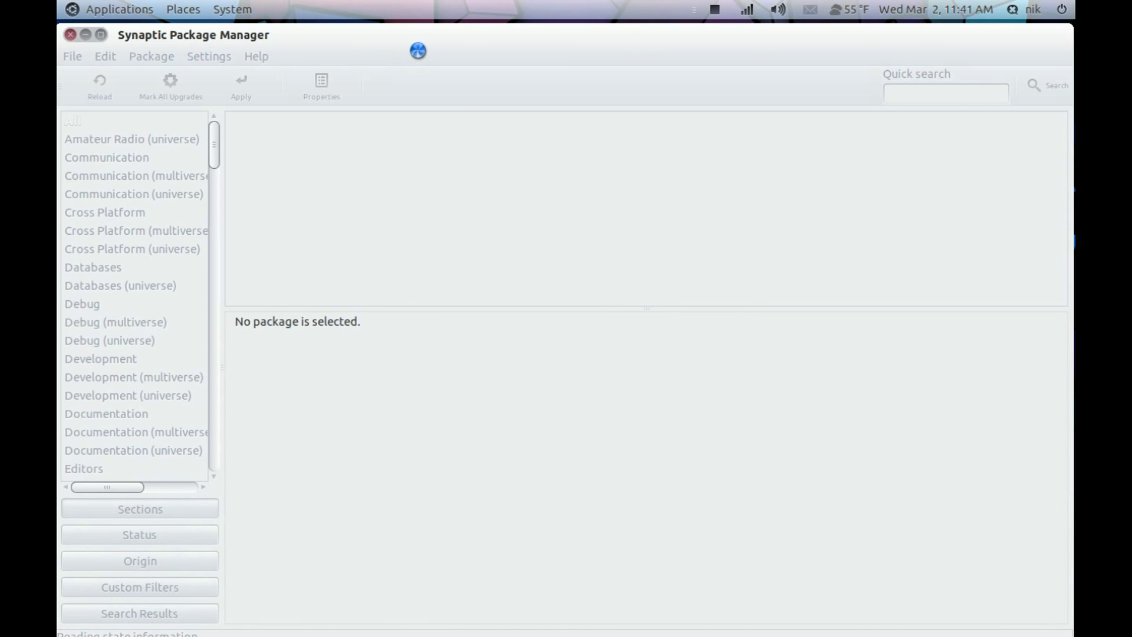
# Restore the Minefield window showing the Postler PPA Launchpad page from the dock
pyautogui.moveTo(576, 628)
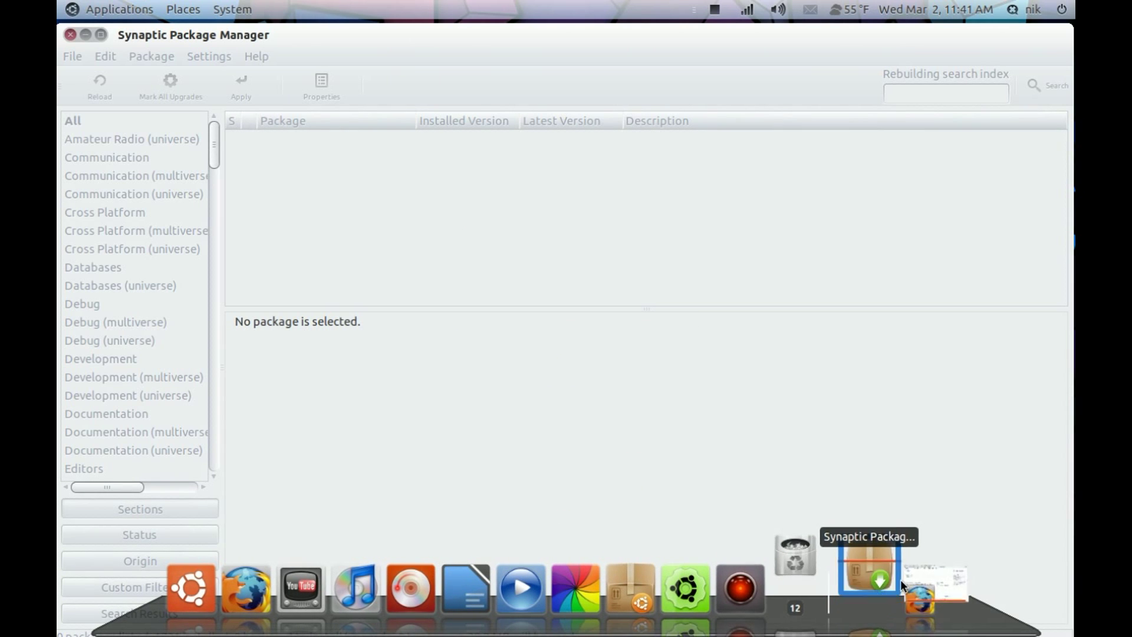
pyautogui.click(925, 578)
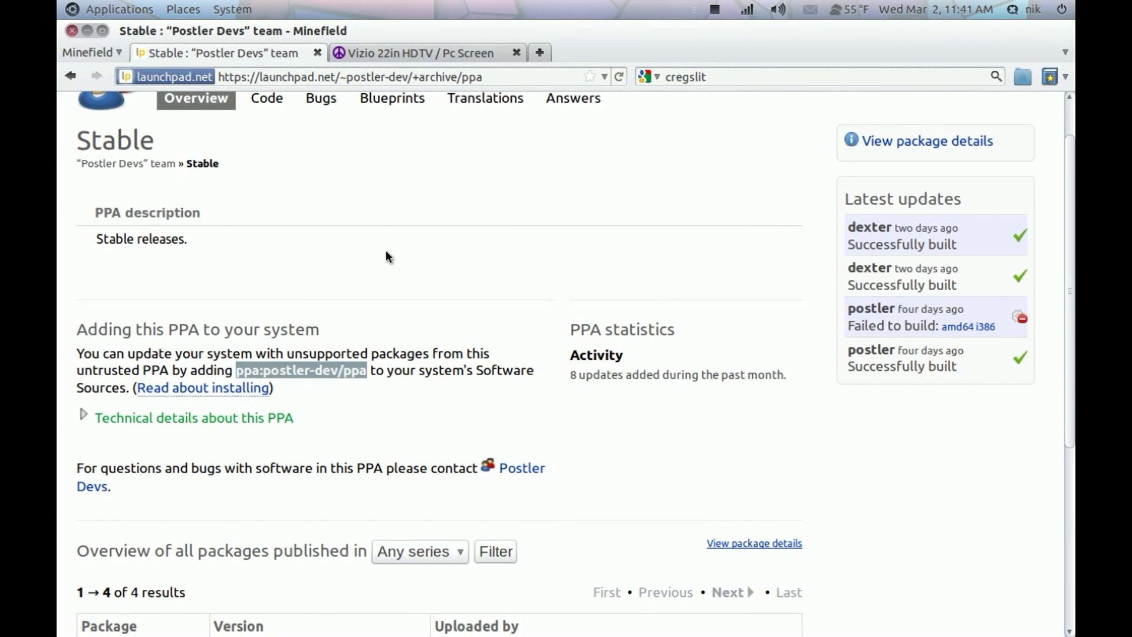
# Copy 'Postler' from the Launchpad page title and minimize the browser
pyautogui.scroll(2, 386, 255)
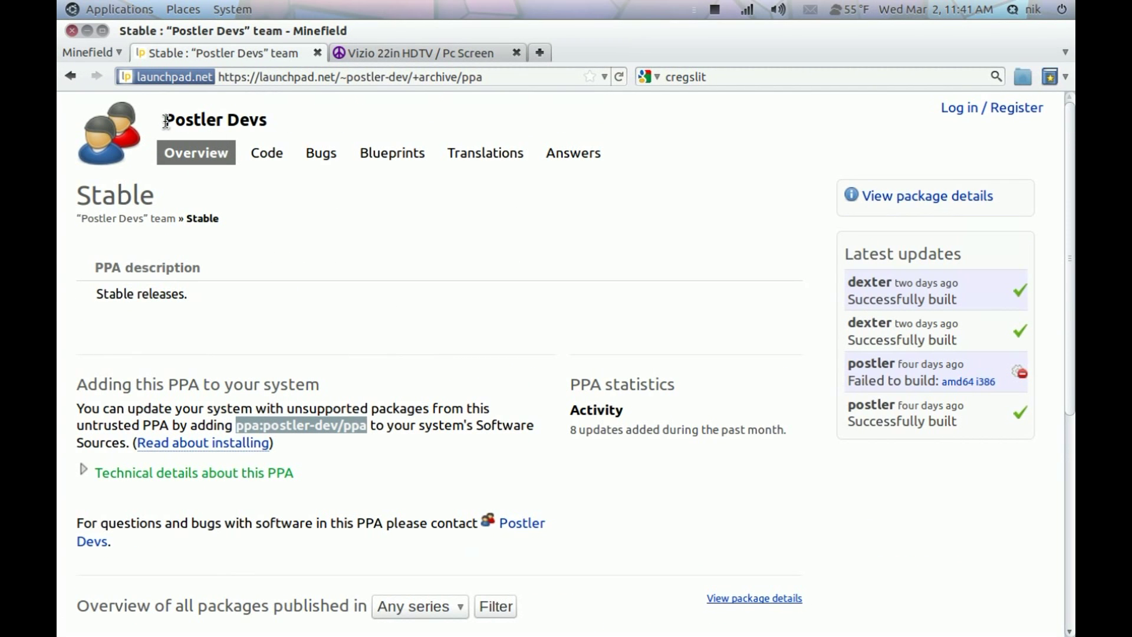
pyautogui.moveTo(166, 120); pyautogui.dragTo(203, 120)
pyautogui.rightClick(203, 121)
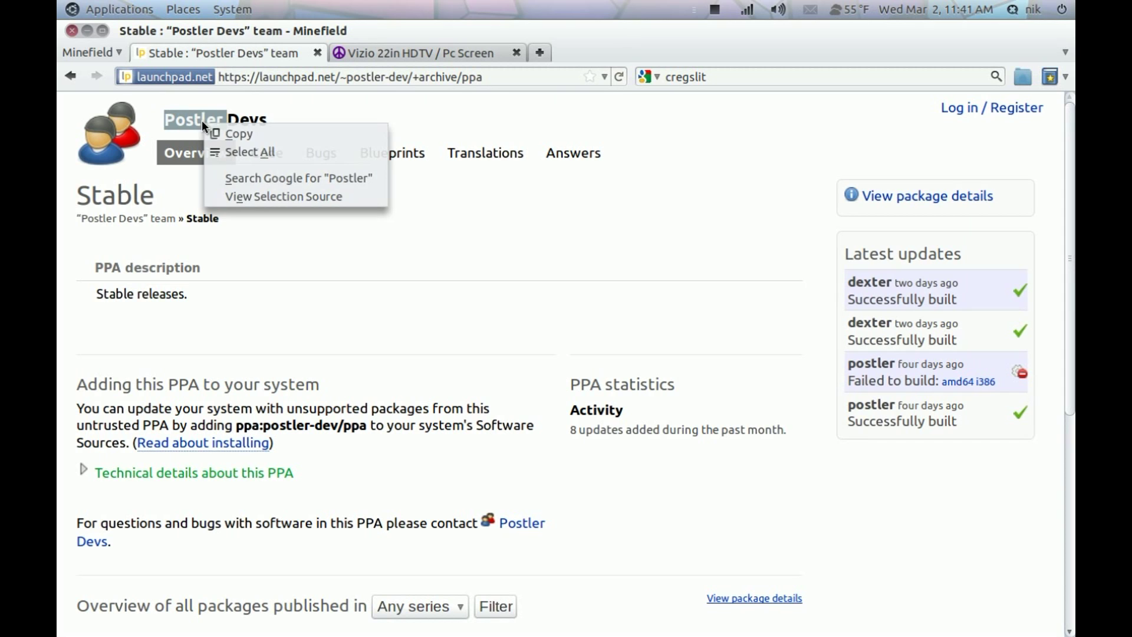
pyautogui.click(216, 129)
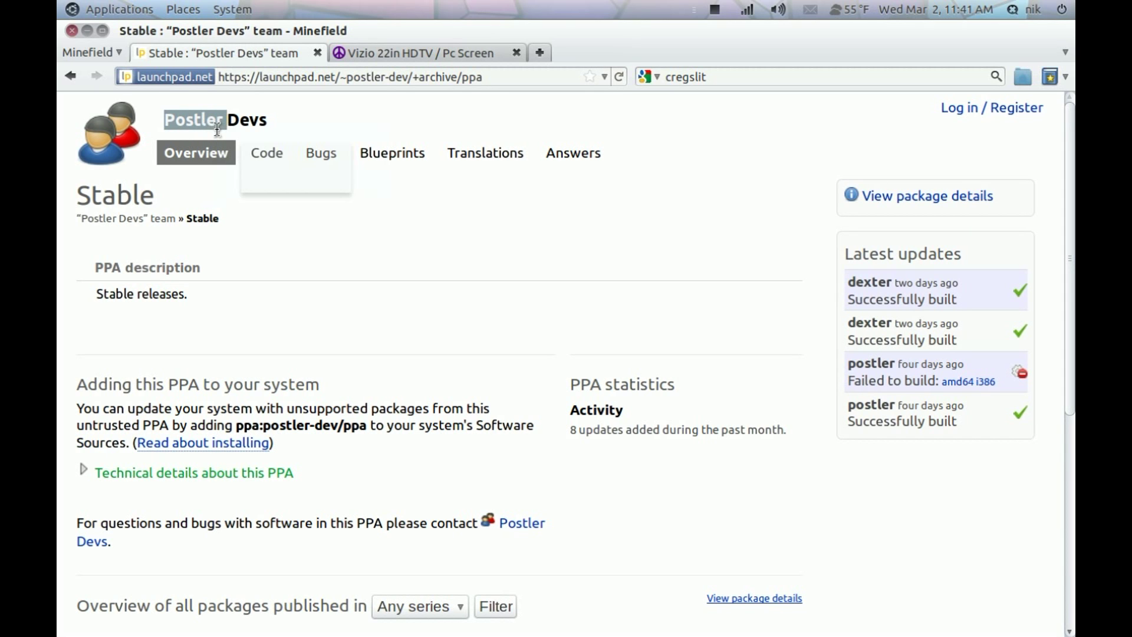
pyautogui.click(86, 31)
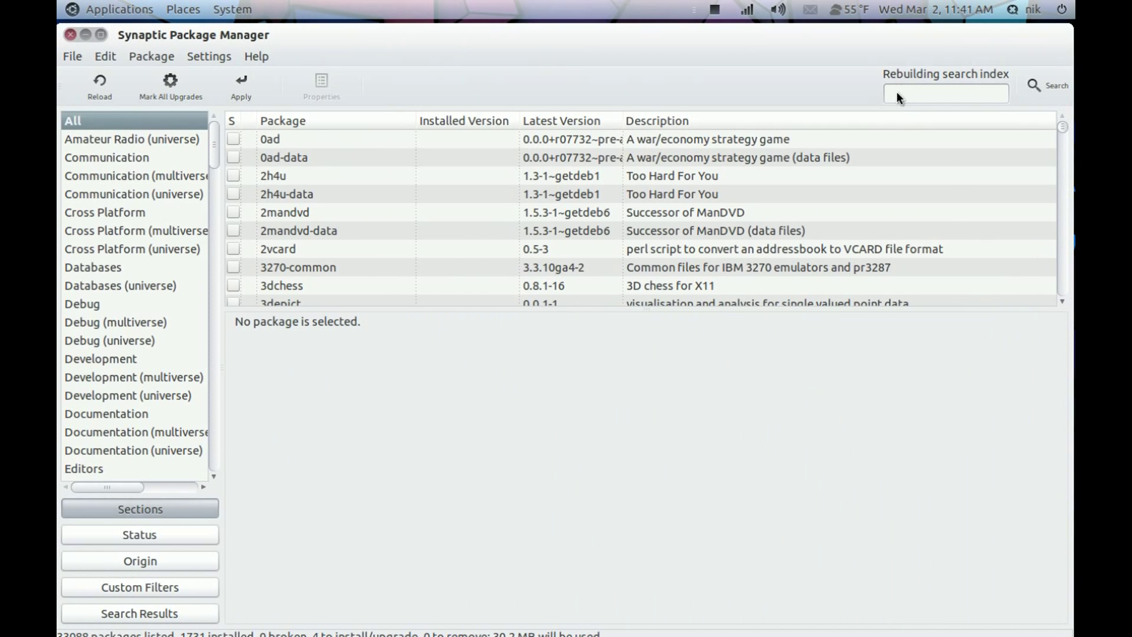
# Paste 'Postler' into Quick search and mark postler for installation along with dexter
pyautogui.rightClick(896, 90)
pyautogui.click(857, 136)
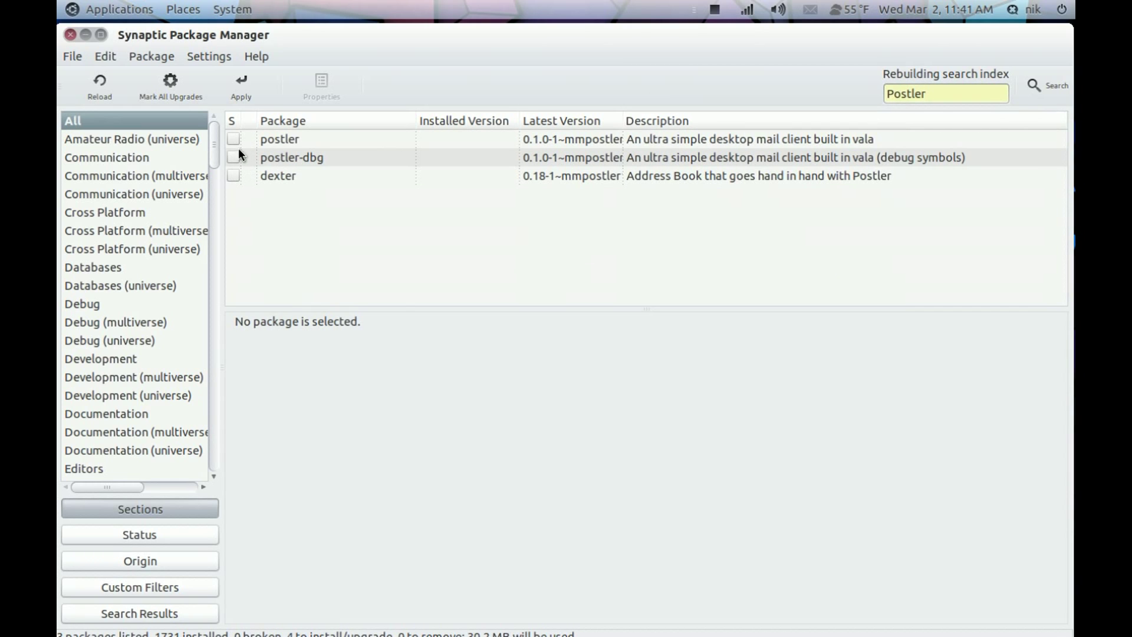
pyautogui.click(230, 139)
pyautogui.click(246, 166)
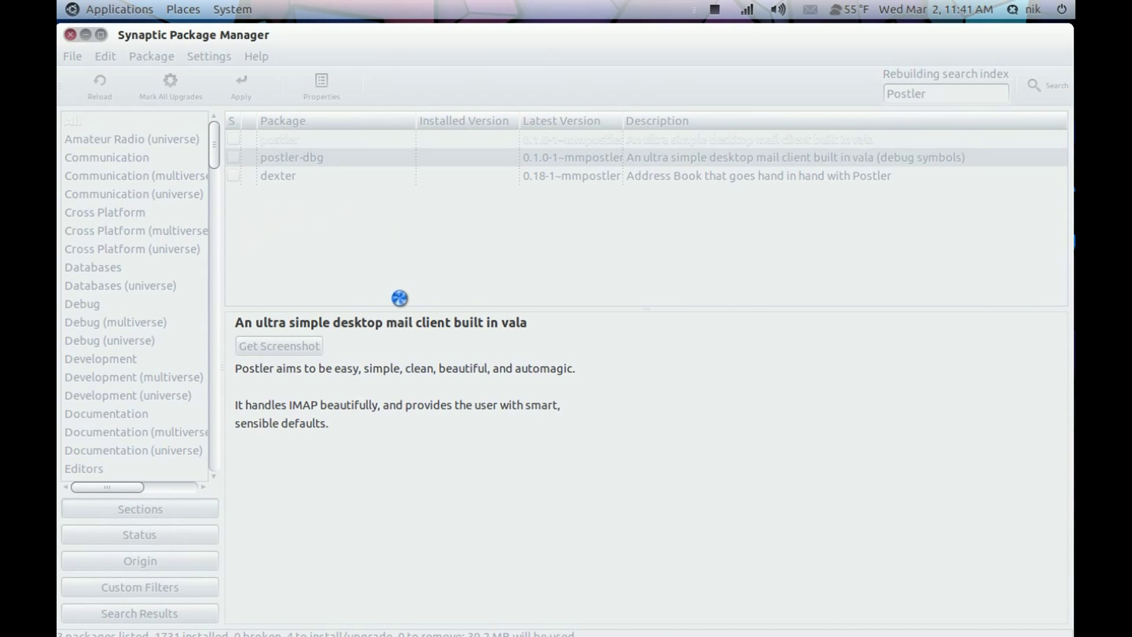
pyautogui.click(700, 433)
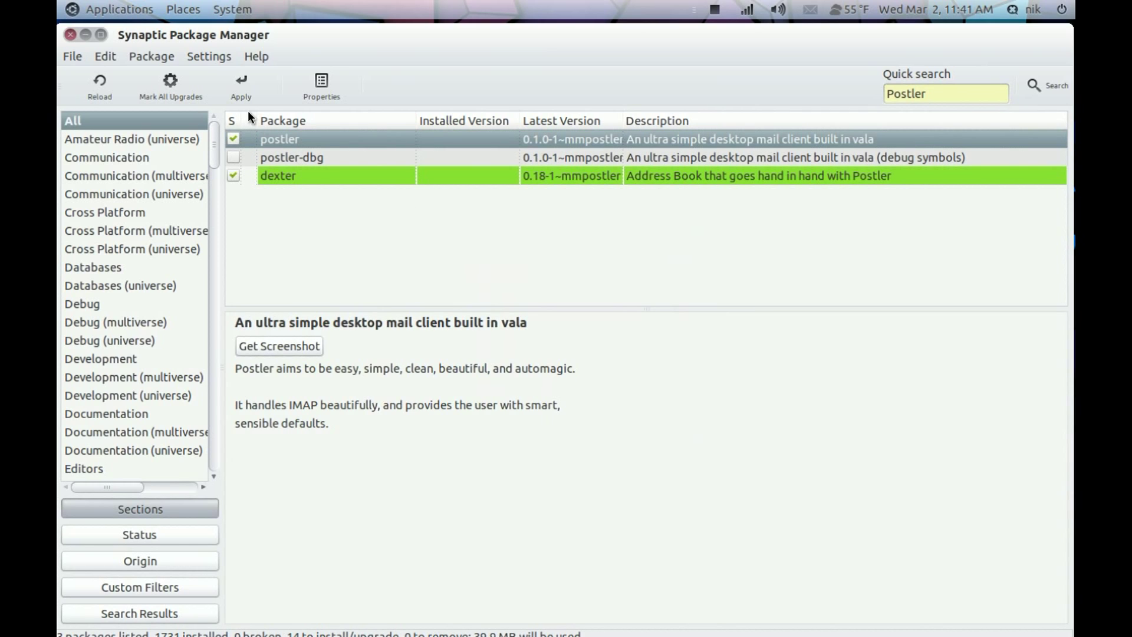
# Apply the installation of the 14 new packages, then minimize Synaptic
pyautogui.click(232, 90)
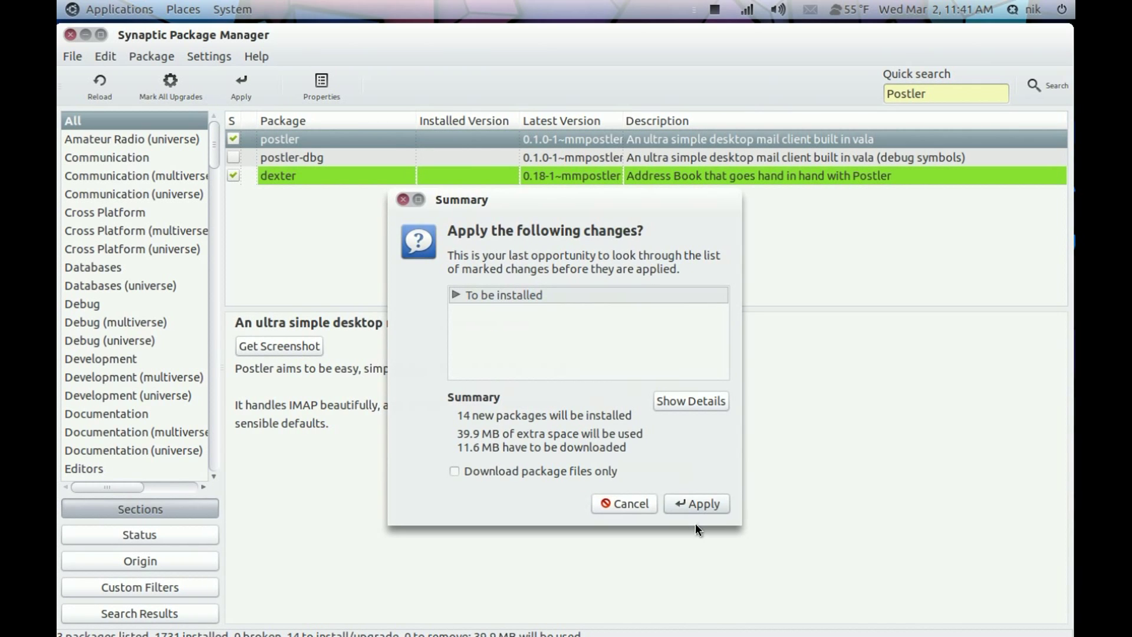
pyautogui.click(696, 504)
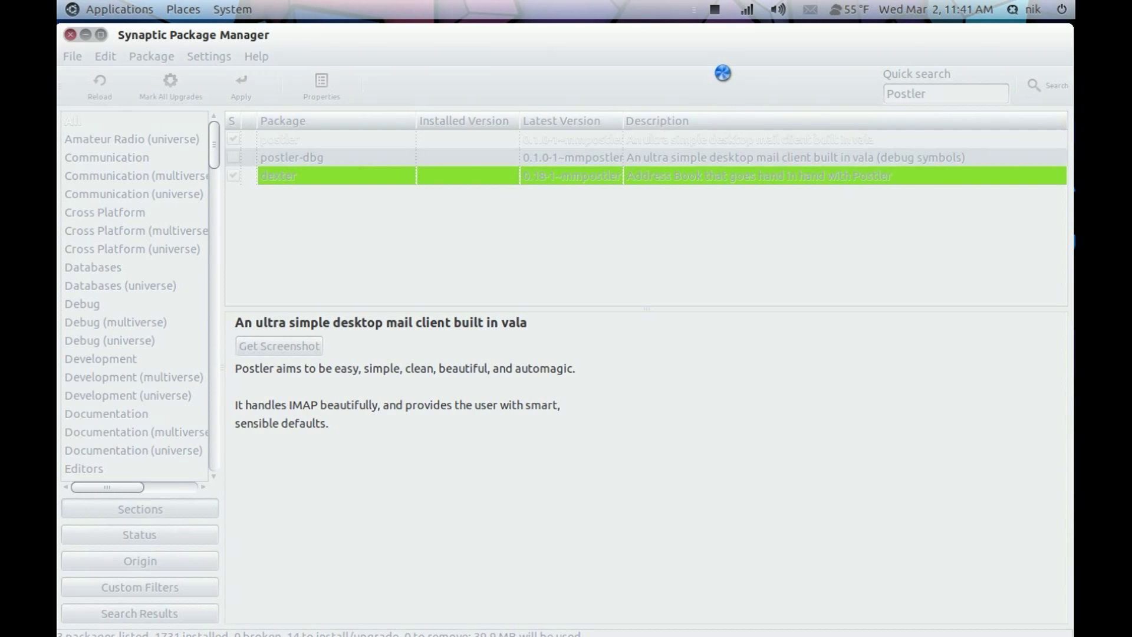
pyautogui.click(714, 12)
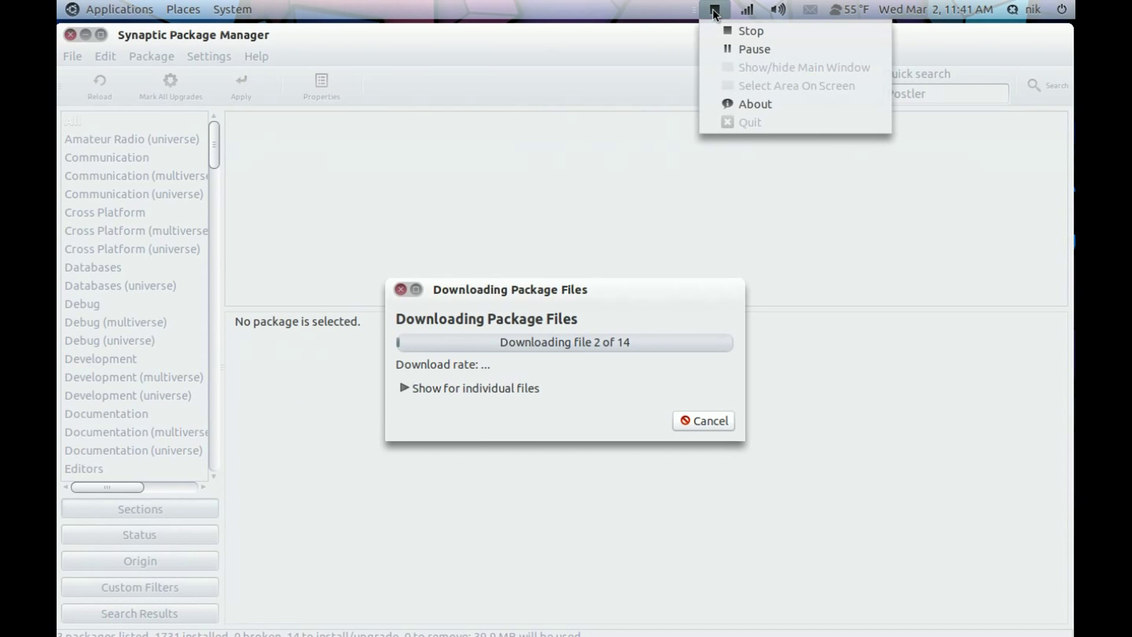
pyautogui.click(750, 48)
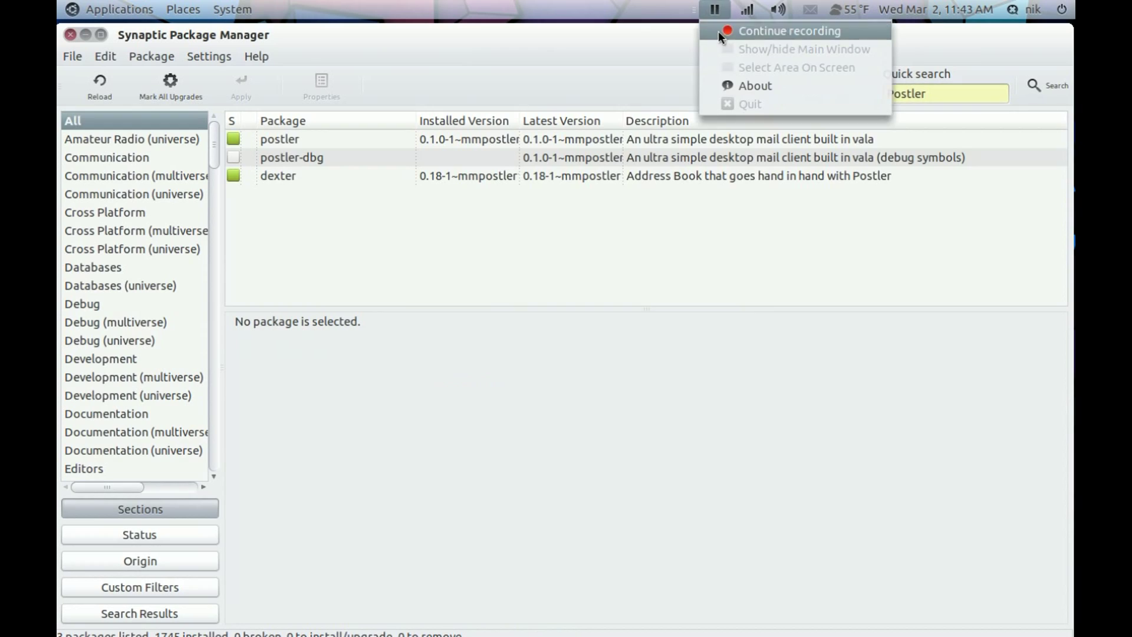
pyautogui.click(718, 30)
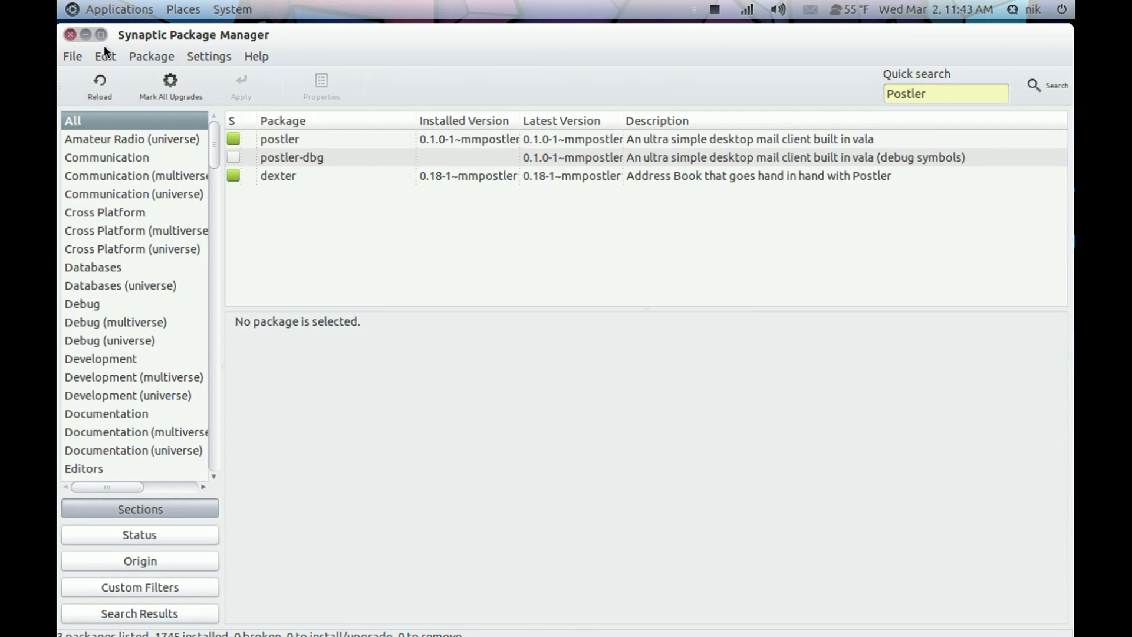
pyautogui.click(84, 35)
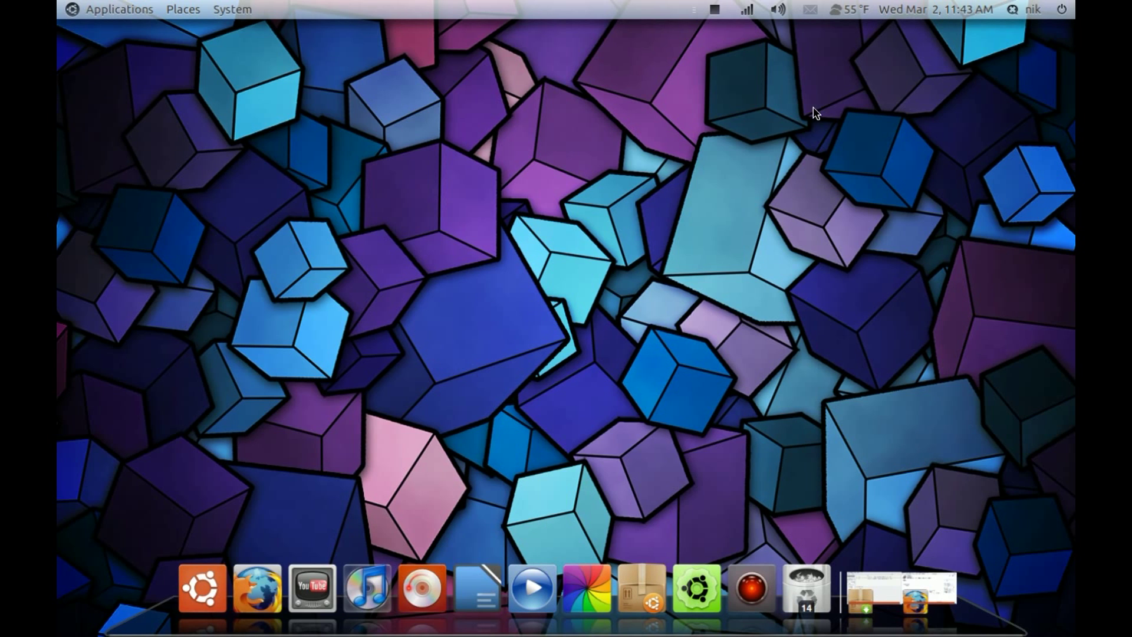
pyautogui.click(810, 9)
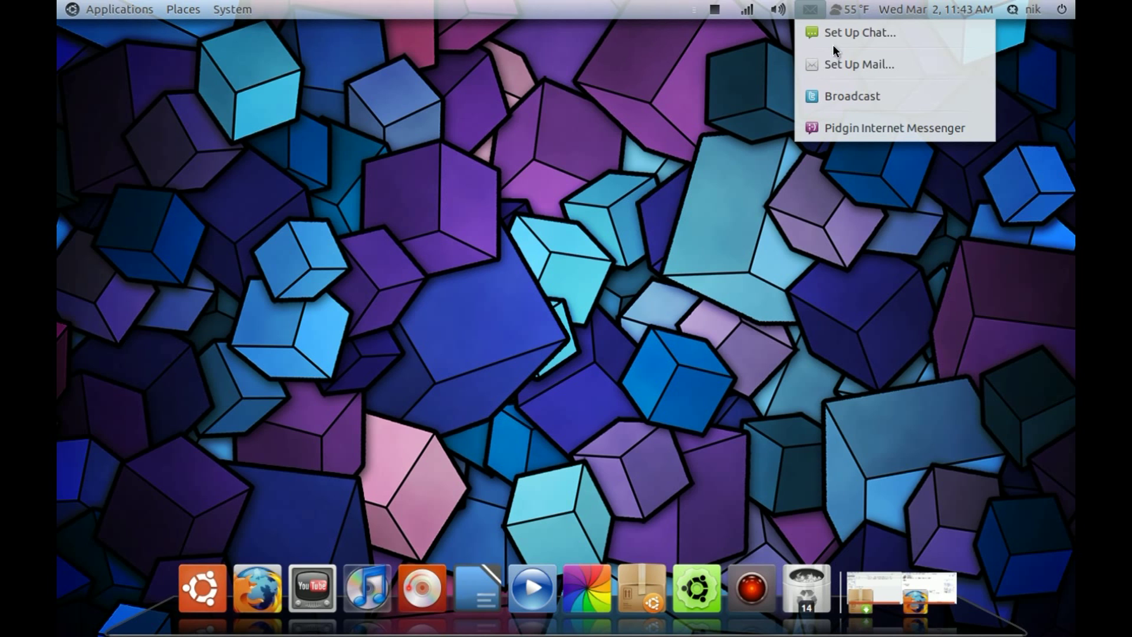
pyautogui.click(748, 73)
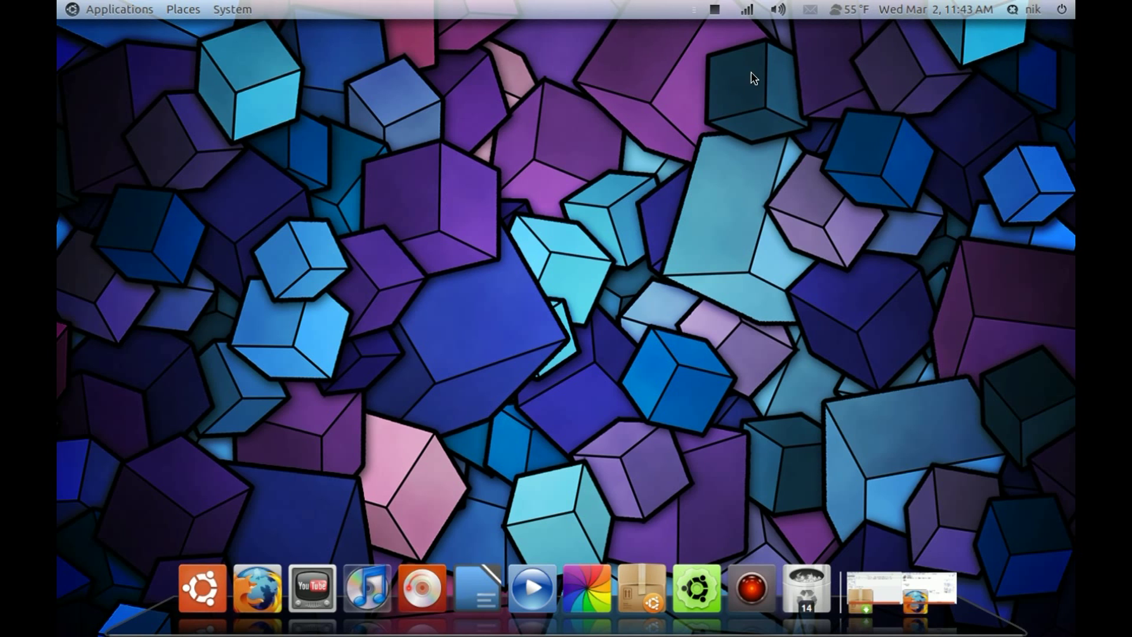
pyautogui.click(717, 9)
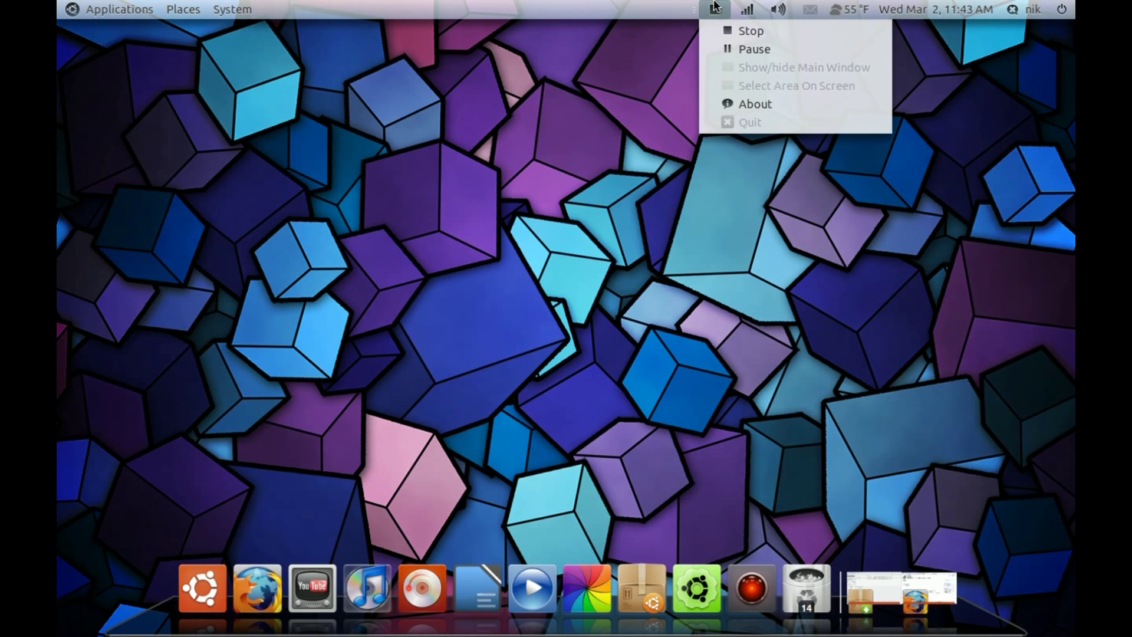
pyautogui.click(721, 30)
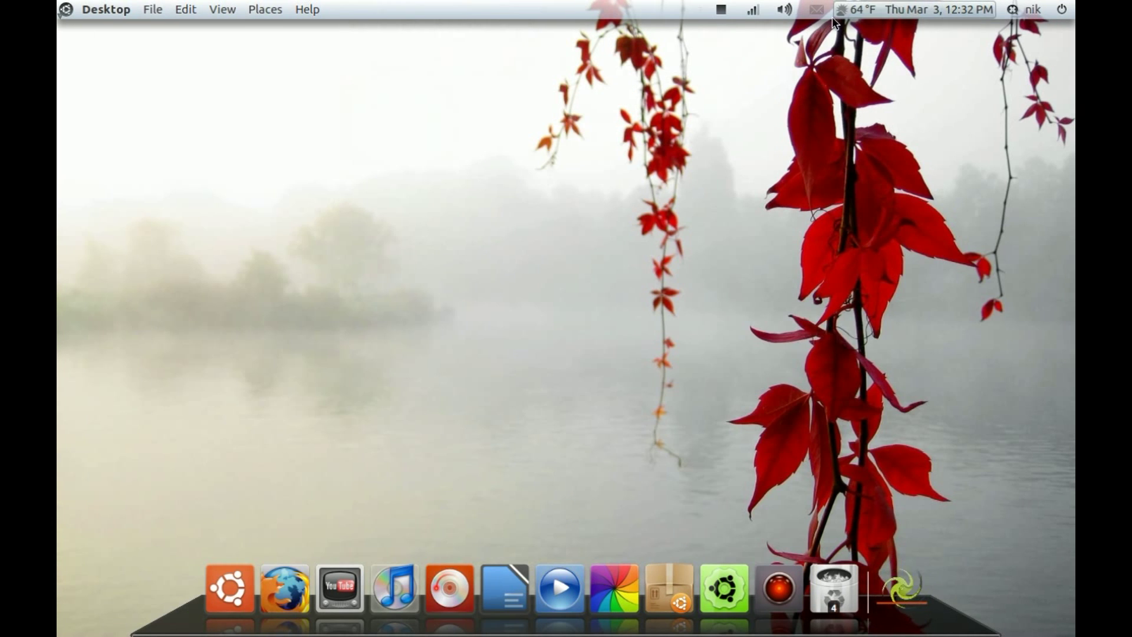
# Confirm Postler appears in the messaging menu, then launch Preferred Applications by searching 'pref'
pyautogui.click(830, 14)
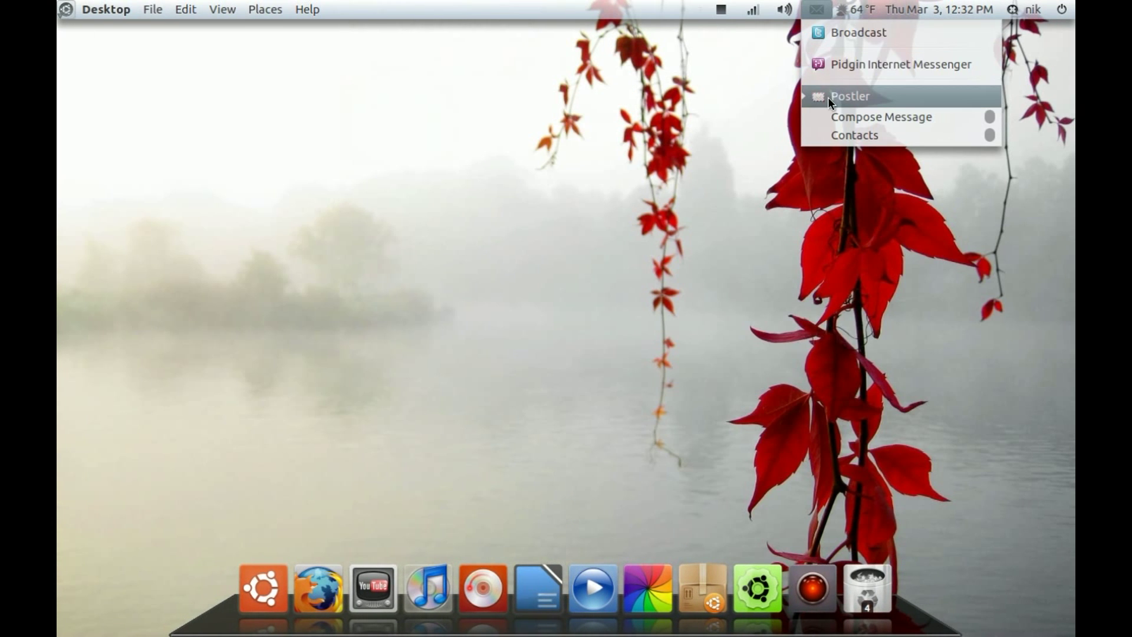
pyautogui.click(713, 235)
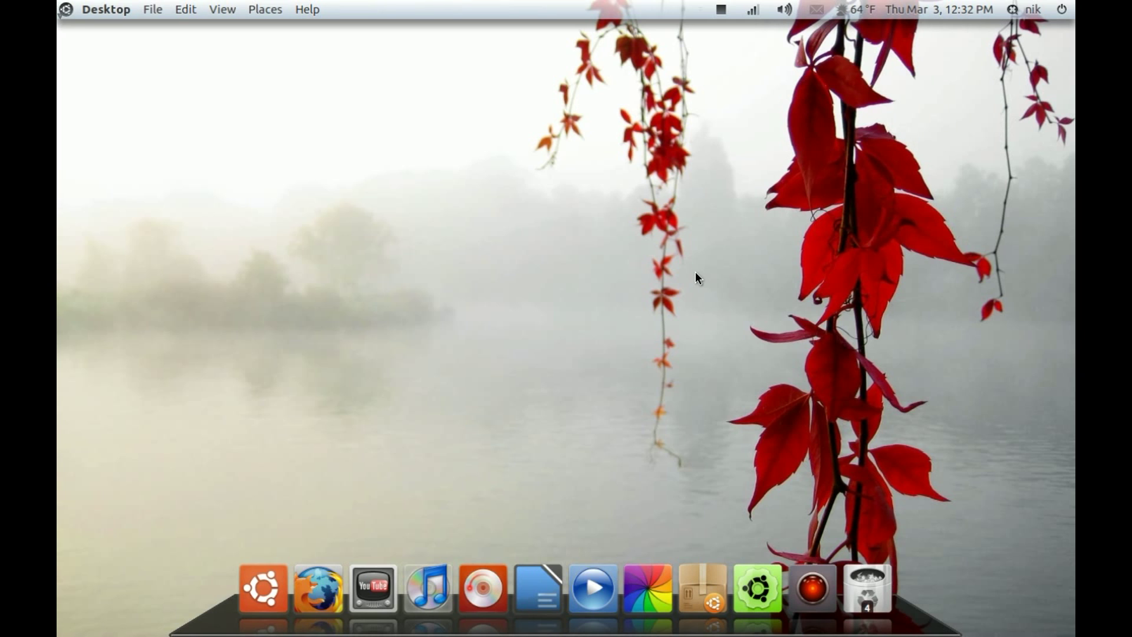
pyautogui.hotkey('ctrl', 'space')
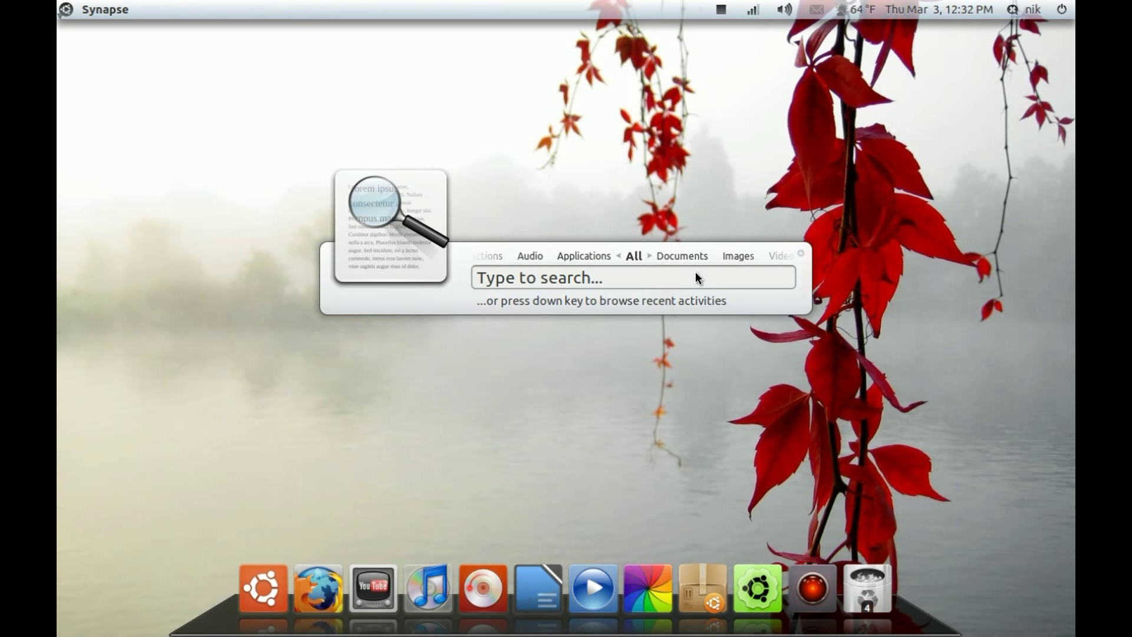
pyautogui.write('pref')
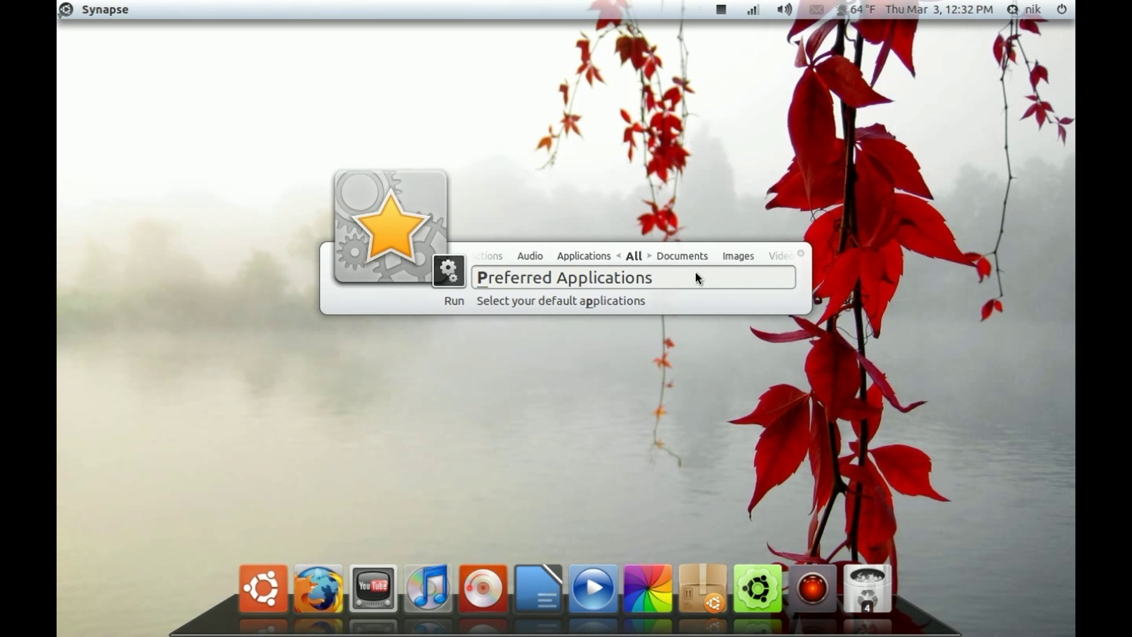
pyautogui.press('Return')
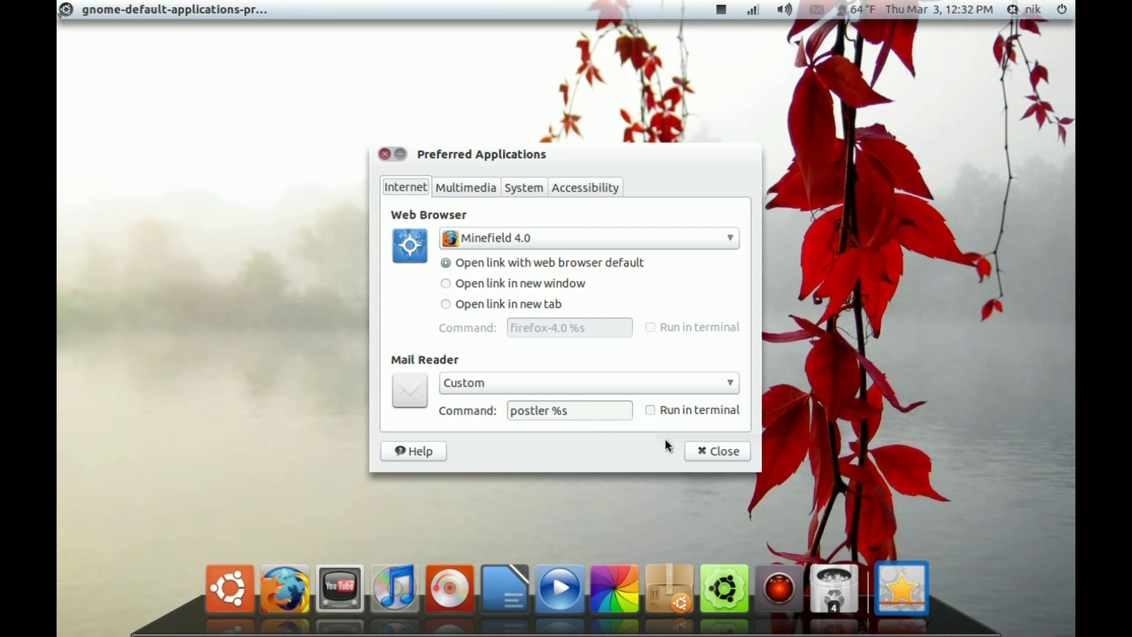
# Close Preferred Applications, keeping the custom Mail Reader command 'postler %s'
pyautogui.click(716, 457)
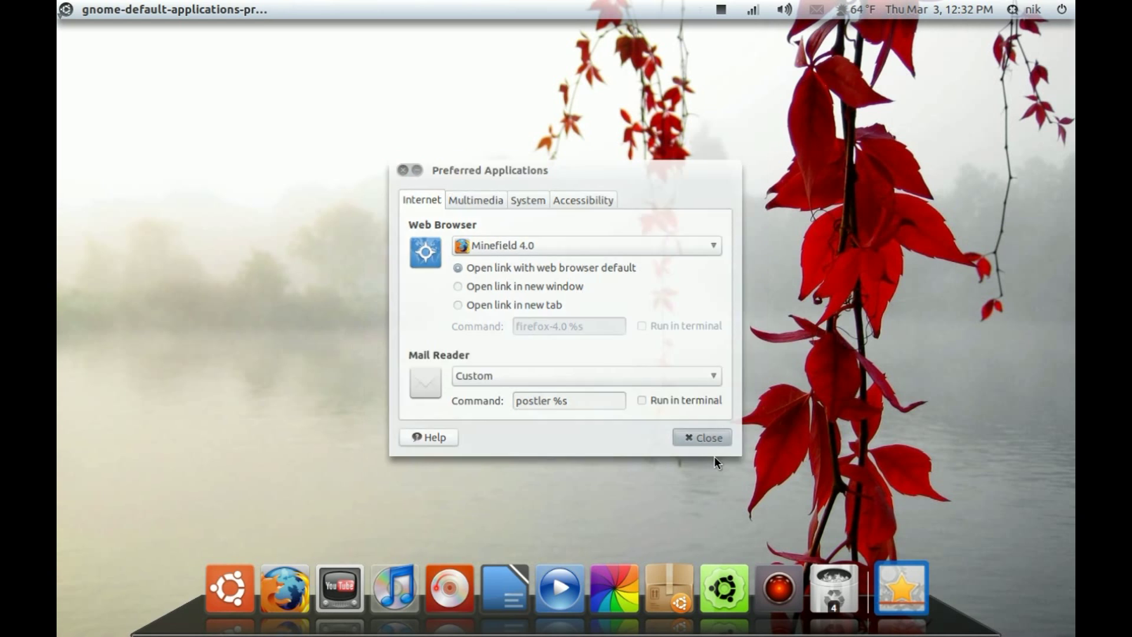